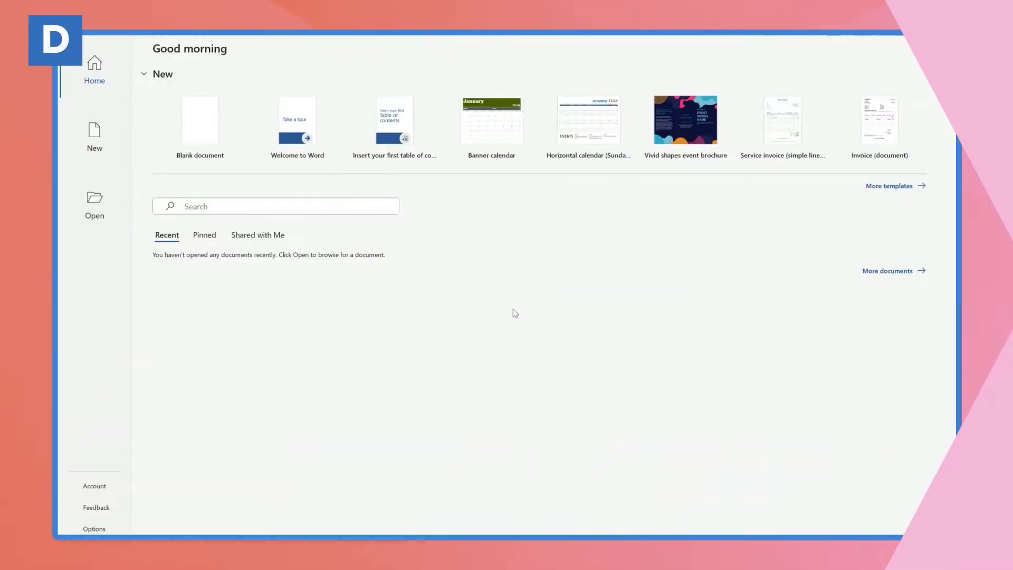
Create a new blank document from the Word start screen
left_click(207, 136)
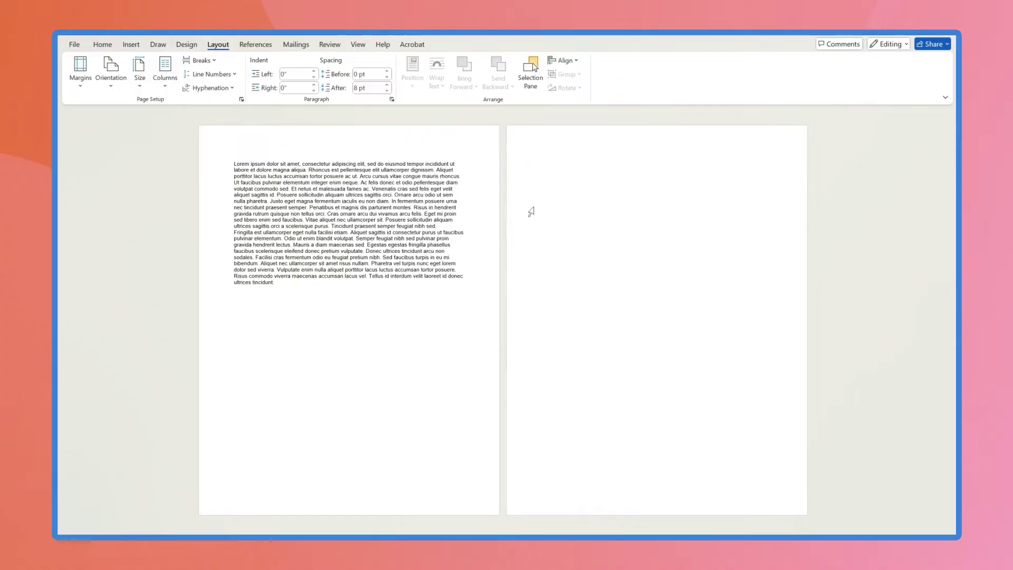
Paste the sample text onto the second page and apply Narrow 0.5-inch margins to it
key("ctrl+v")
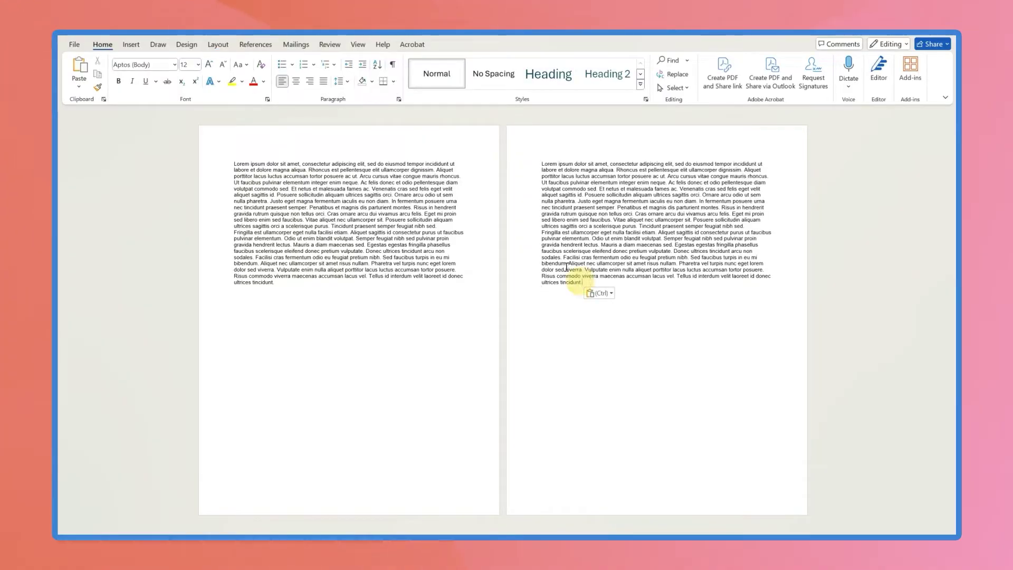
left_click_drag(586, 285, 525, 158)
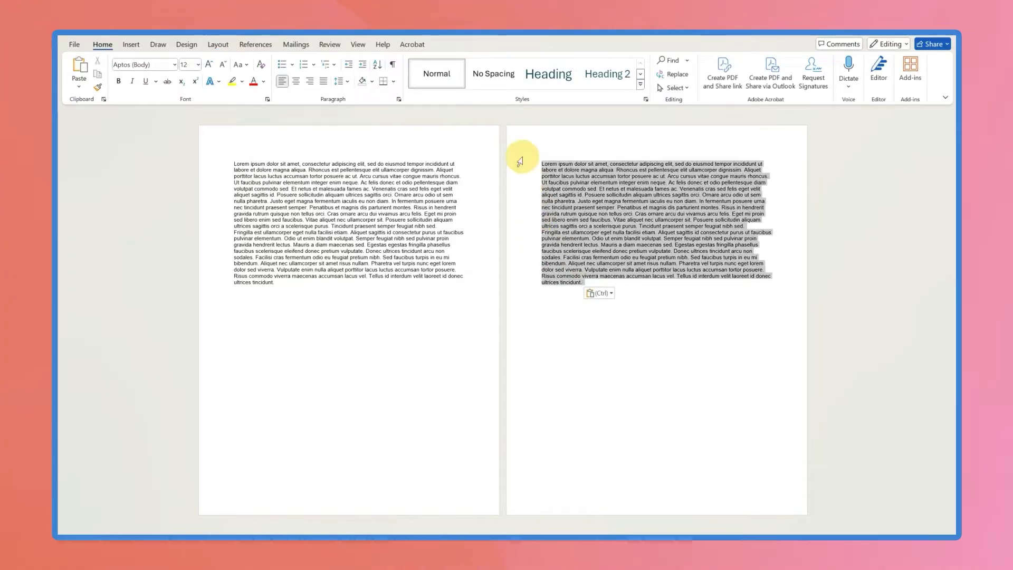
left_click(218, 45)
left_click(80, 70)
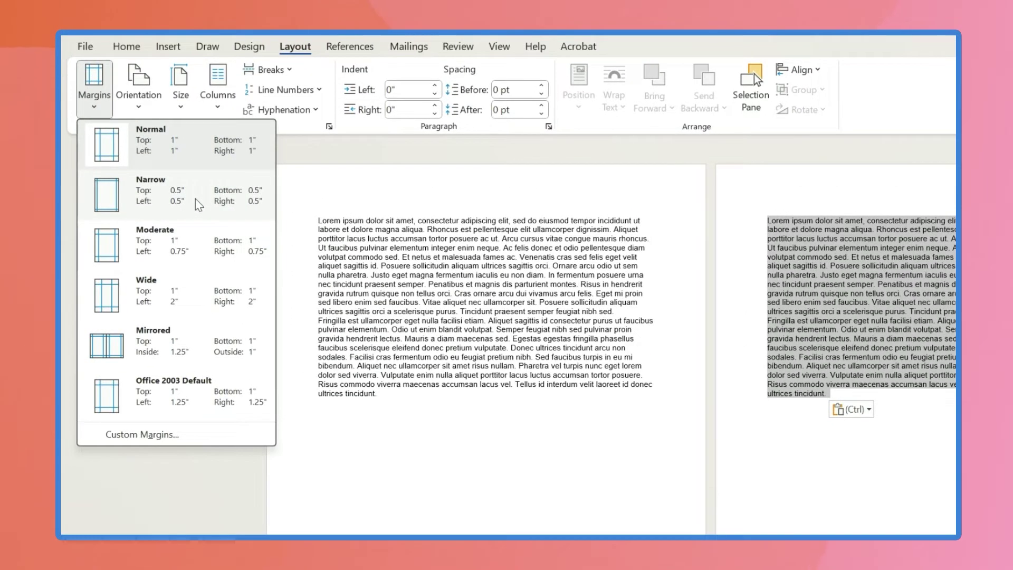
left_click(195, 199)
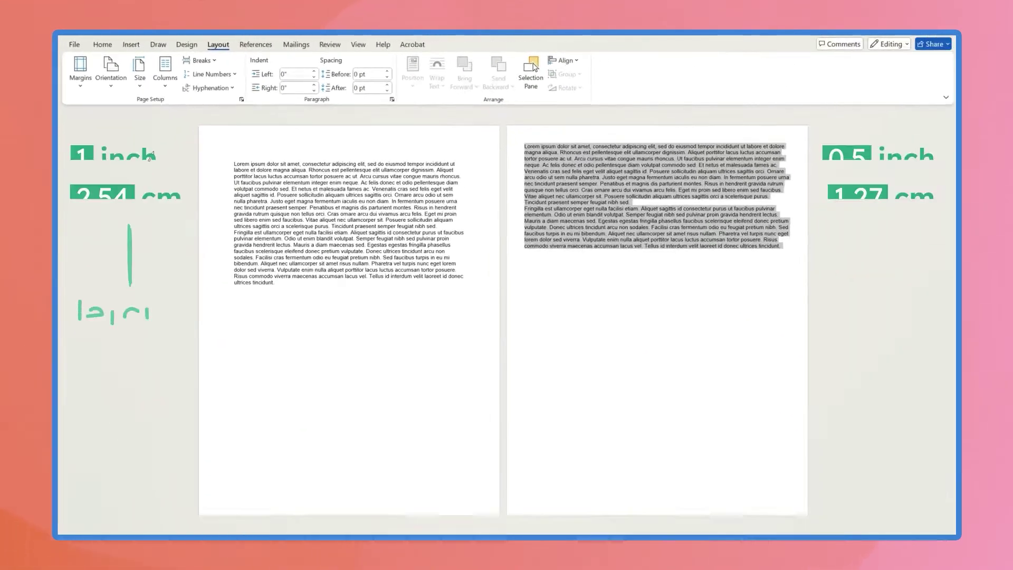
left_click(735, 263)
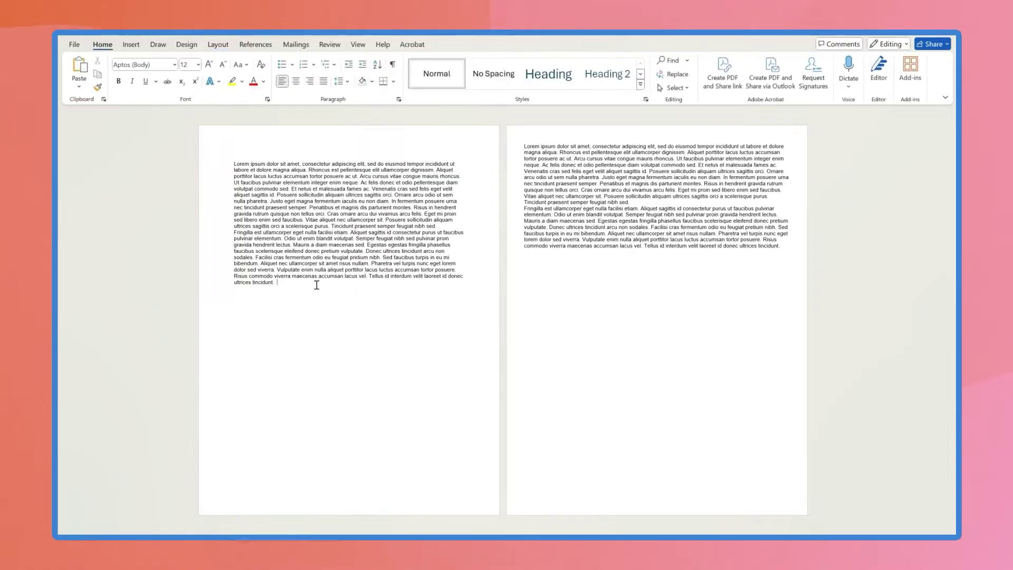
Set the first page's sample text to Times New Roman at 12 point
left_click_drag(280, 281, 233, 163)
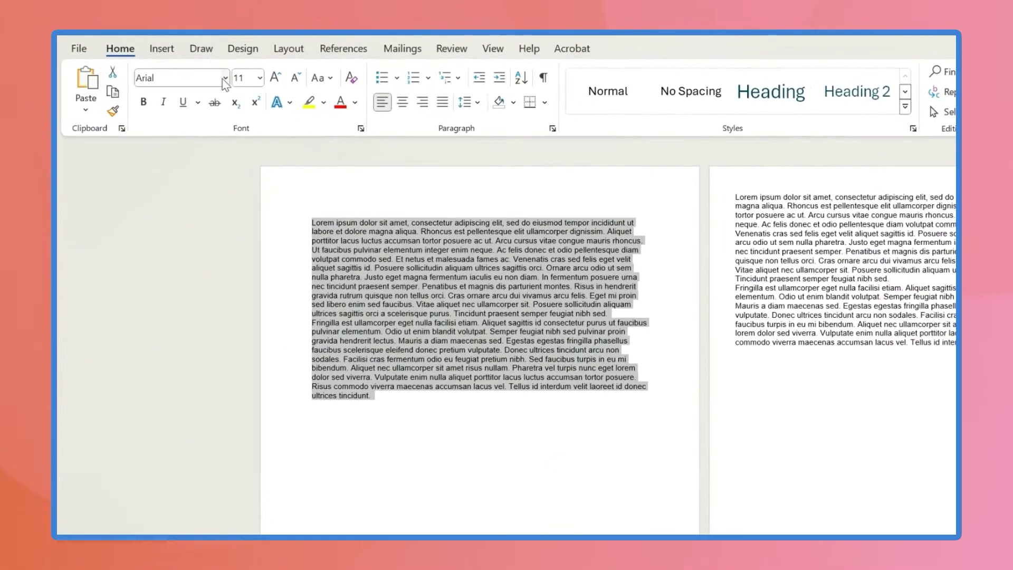
left_click(201, 82)
type("Times New Roman")
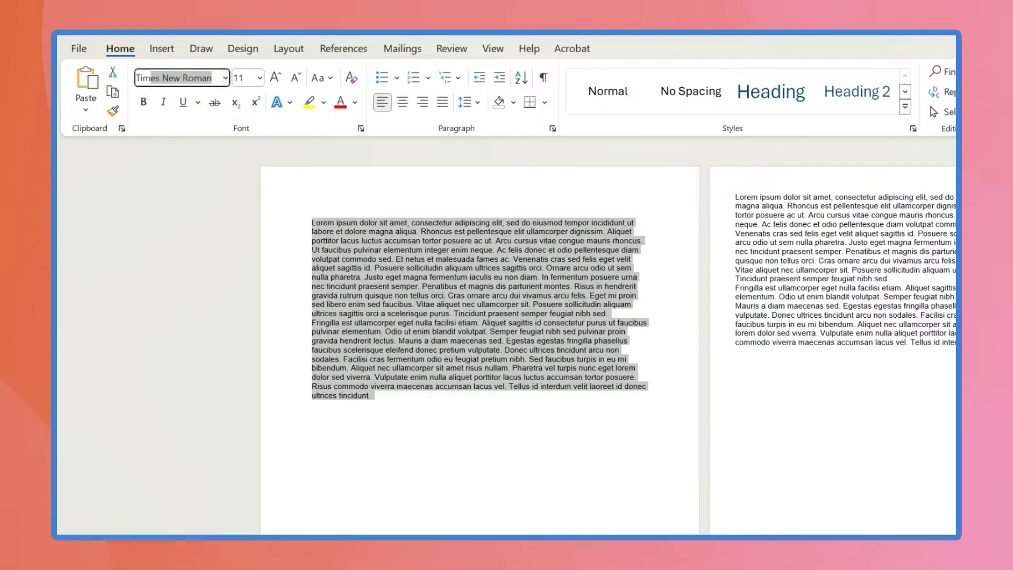
key("Return")
left_click(261, 79)
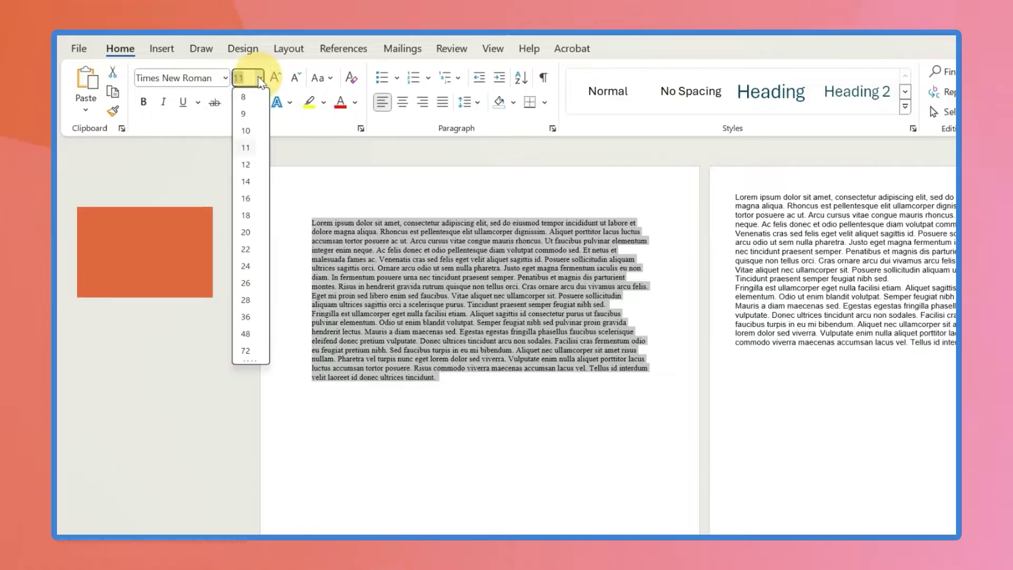
left_click(246, 164)
left_click(385, 414)
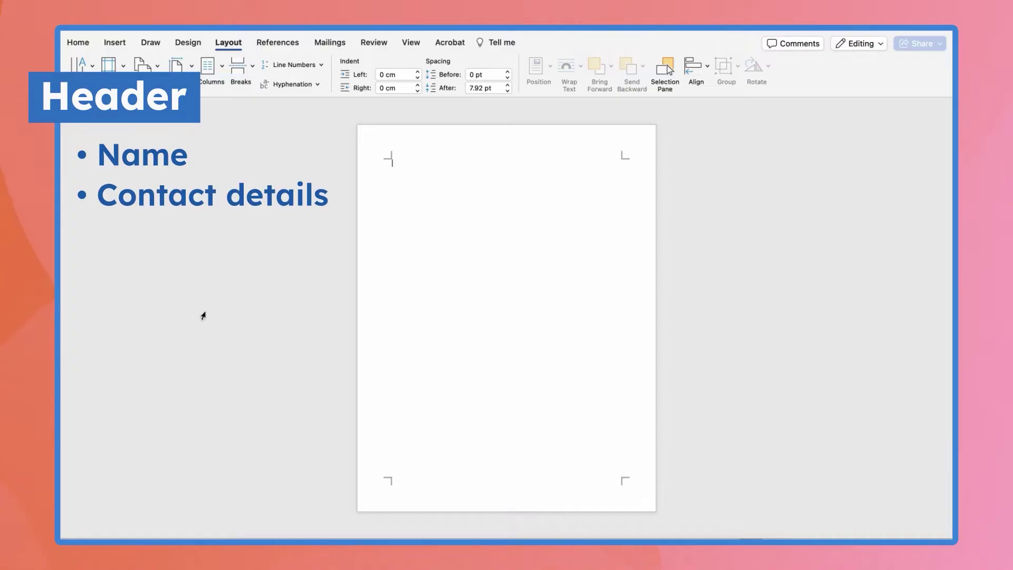
Type the person's name and format it 32 point, centred and bold
triple_click(442, 167)
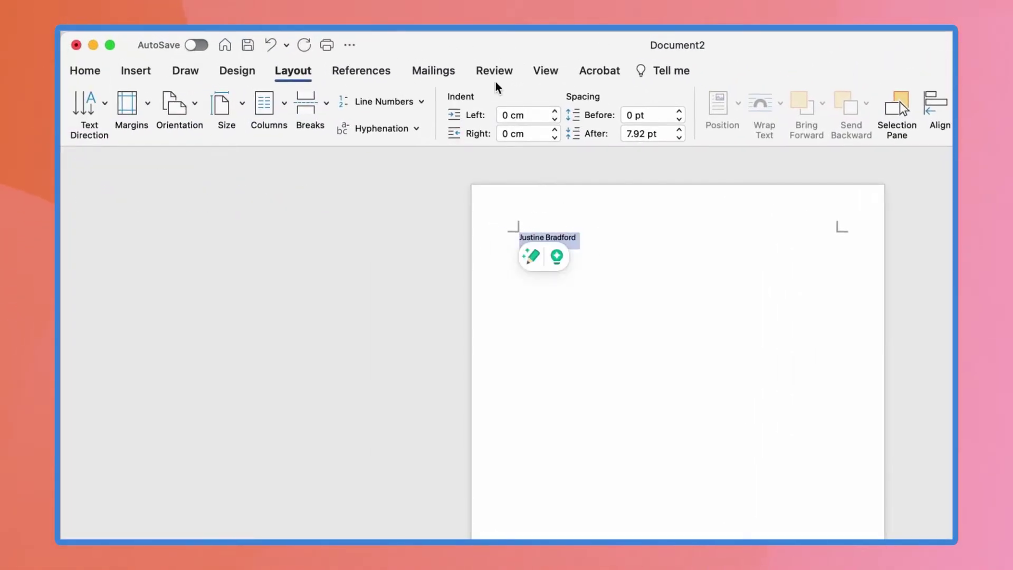
left_click(220, 48)
left_click(265, 100)
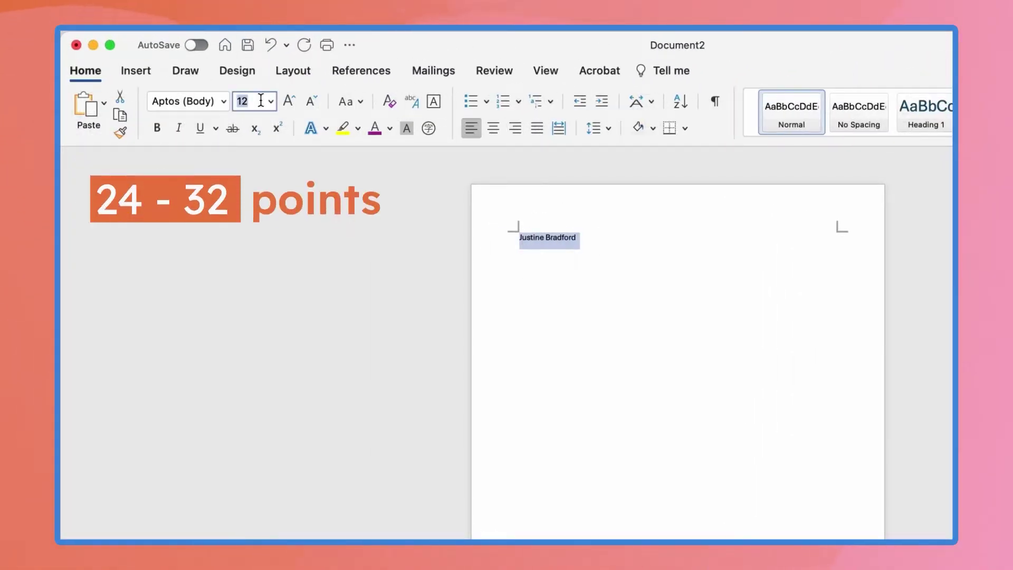
type("32")
key("Return")
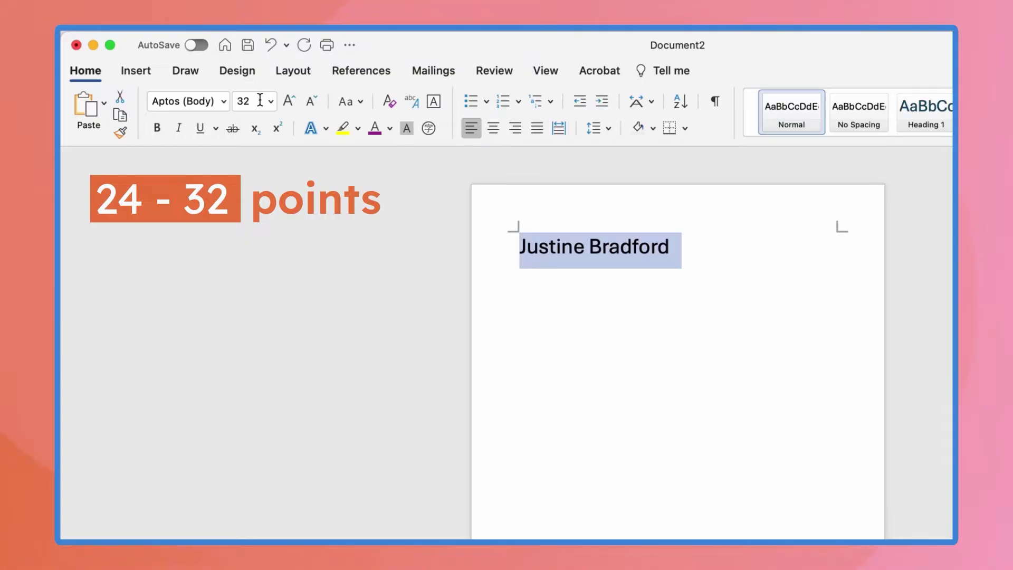
key("super+e")
left_click(157, 131)
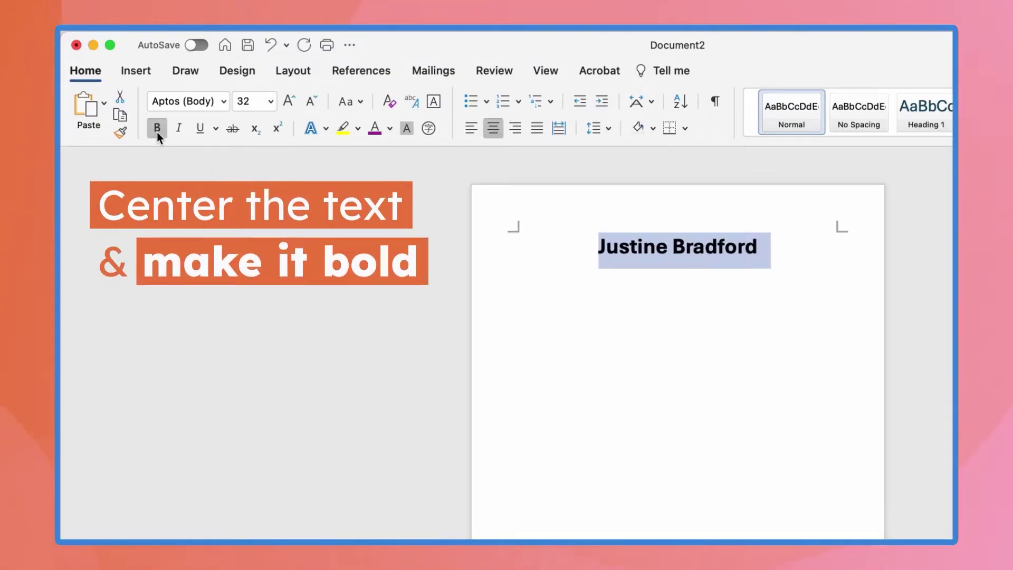
left_click(769, 249)
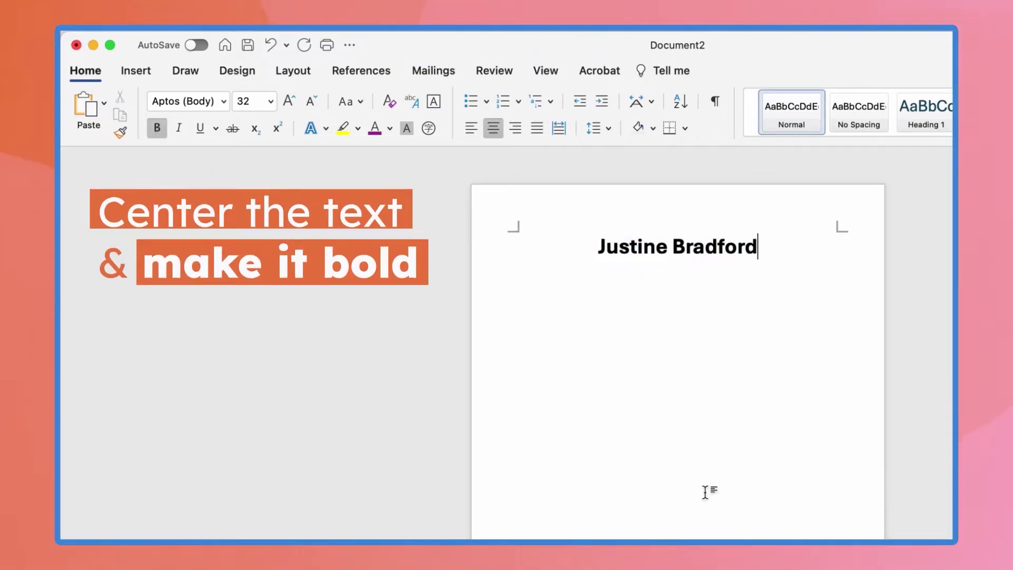
Add the contact line 'Email | Phone # |' beneath the name
key("Return")
type("Email | Phone # | Website | LinkedIn")
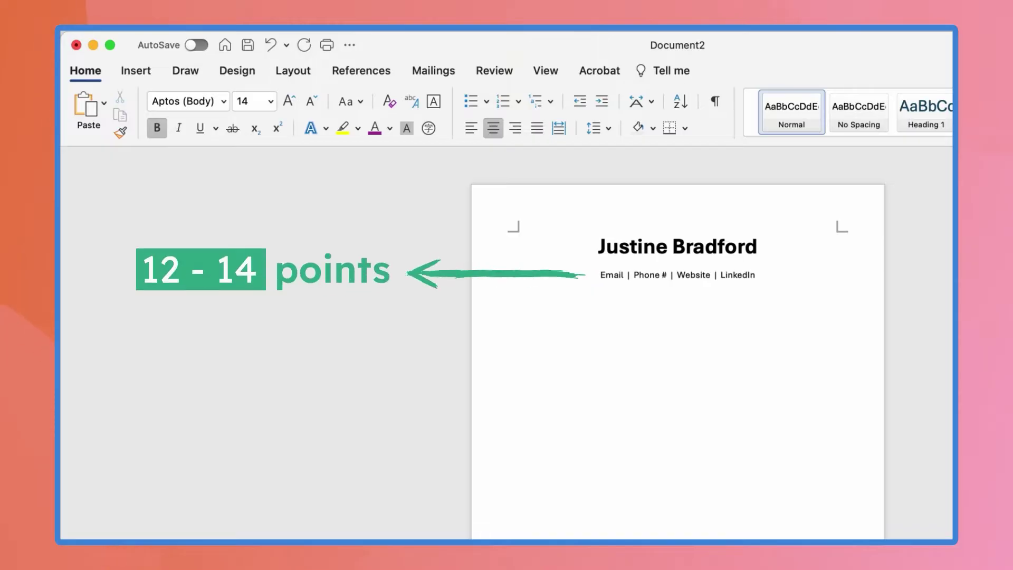
key("Return")
Paste the summary paragraph and type the Professional Experience heading below it
type("Customer Service Representative with 4+ years of experience working on a call-center team. Personally handled 90+ sales, tech support, and customer care calls daily, receiving a 95% customer satisfaction rating to date. 100 WPM typist with a Salesforce CRM certification.")
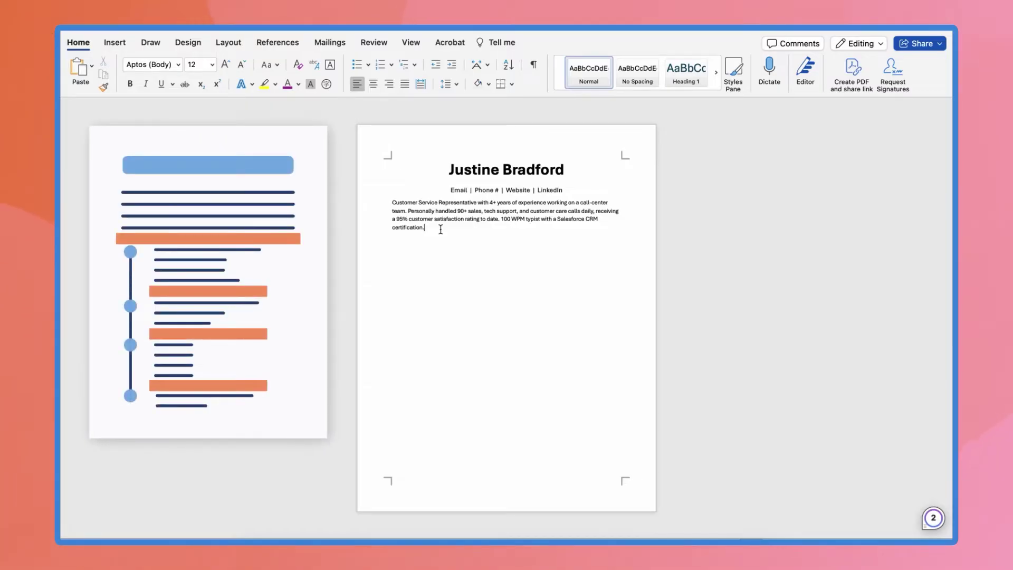
key("Return")
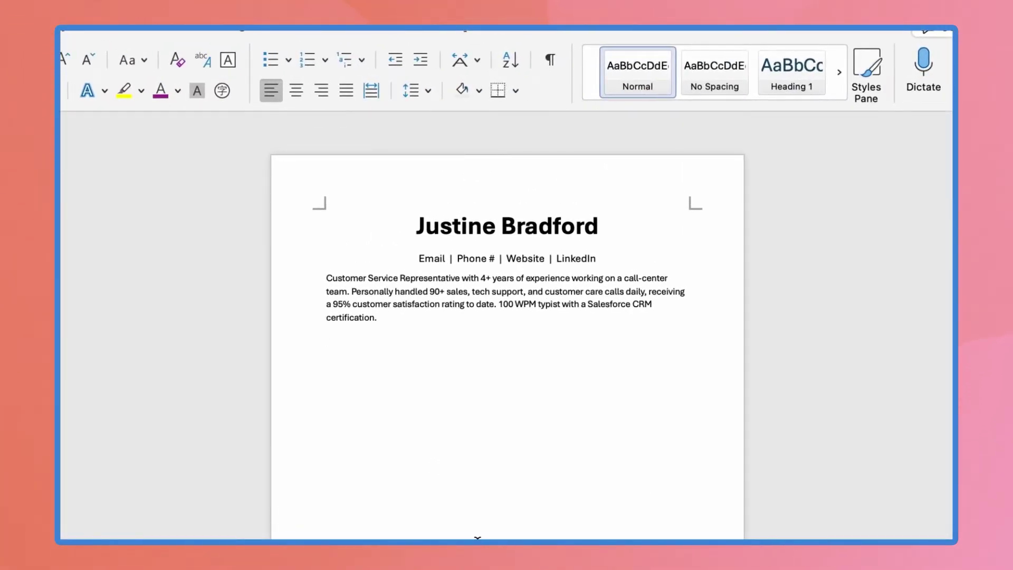
type("Professional Experience")
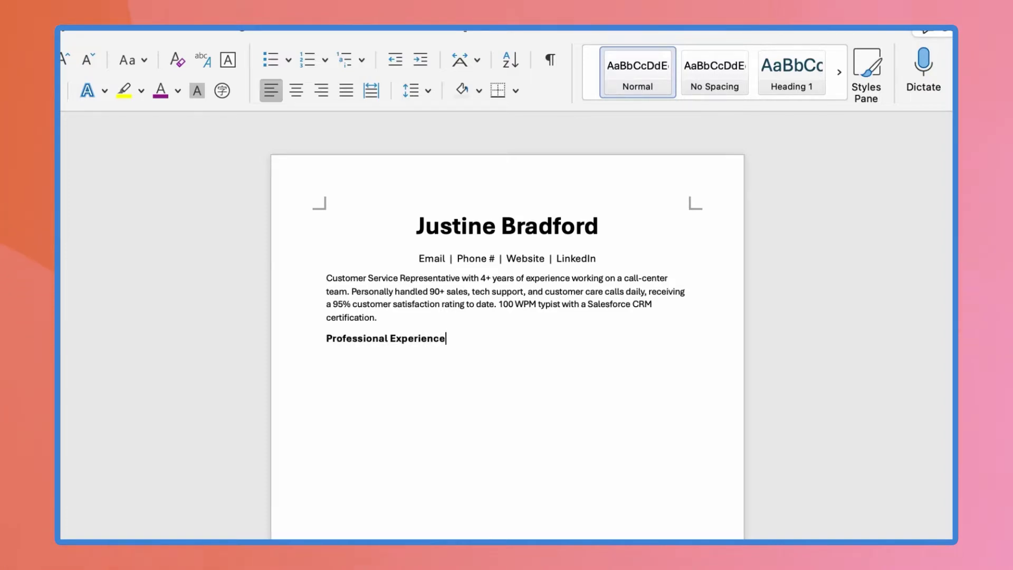
left_click(447, 338)
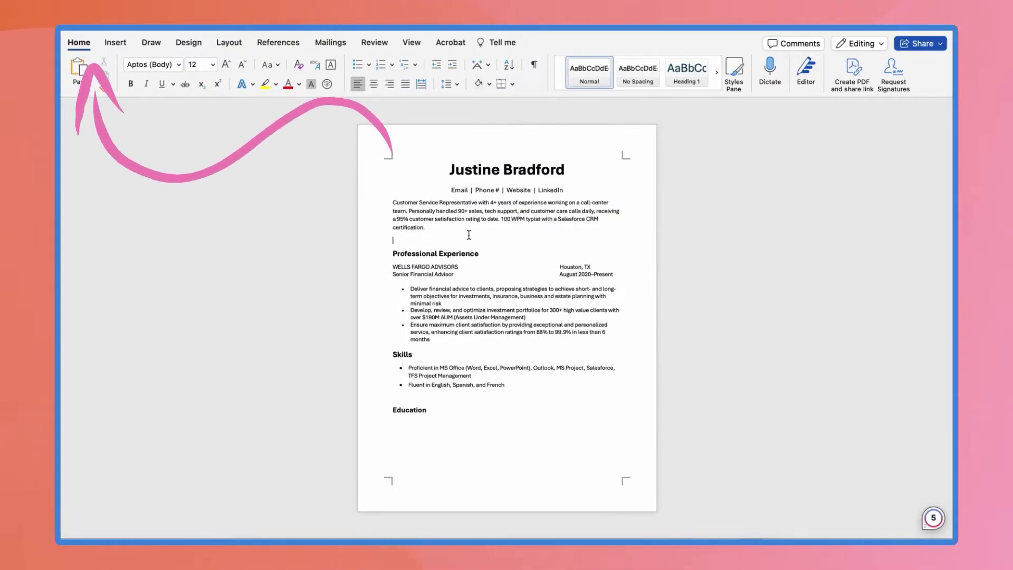
Add a horizontal divider above Professional Experience and paste a copy below the experience bullets
left_click(512, 84)
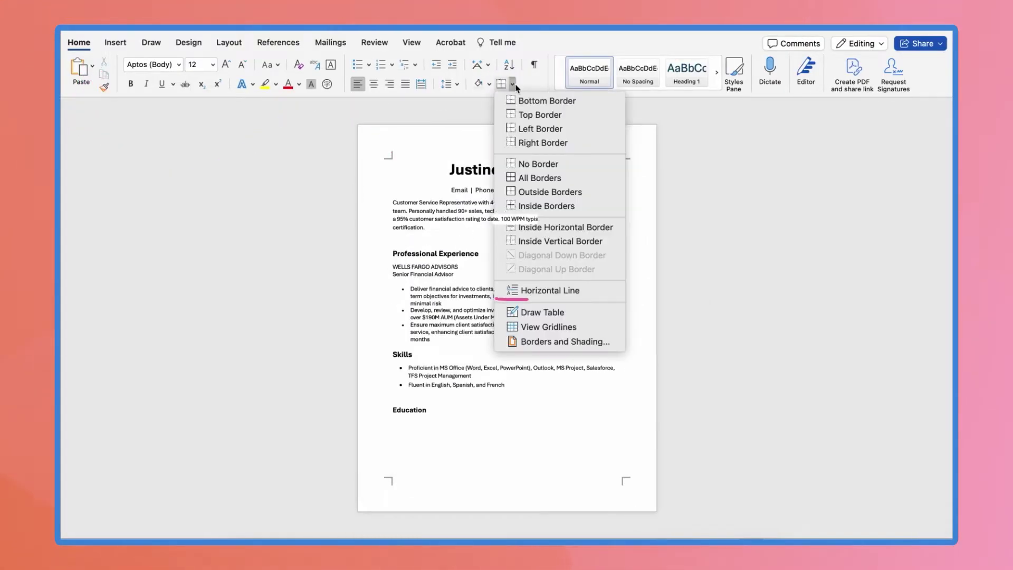
left_click(600, 290)
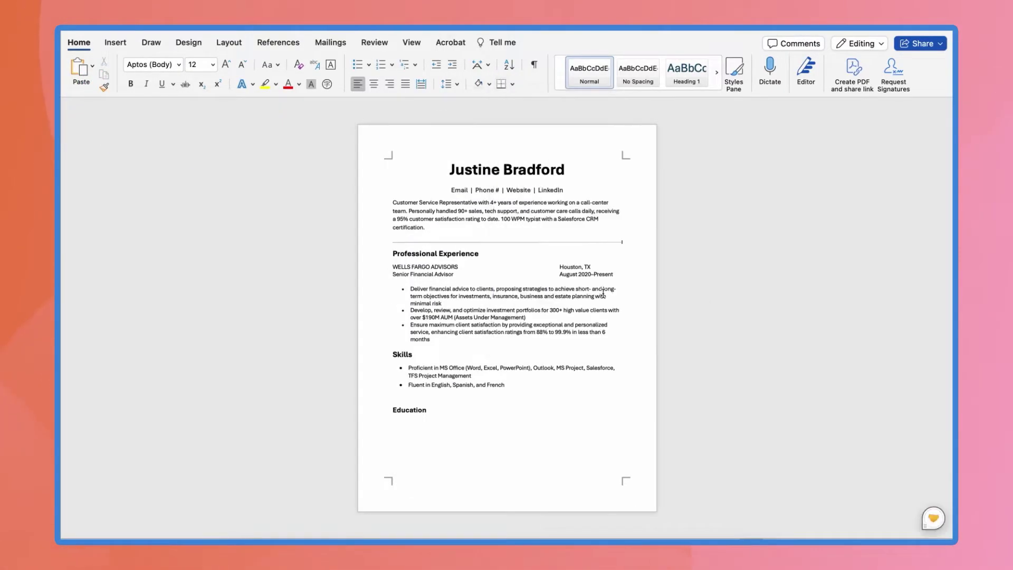
key("shift+Return")
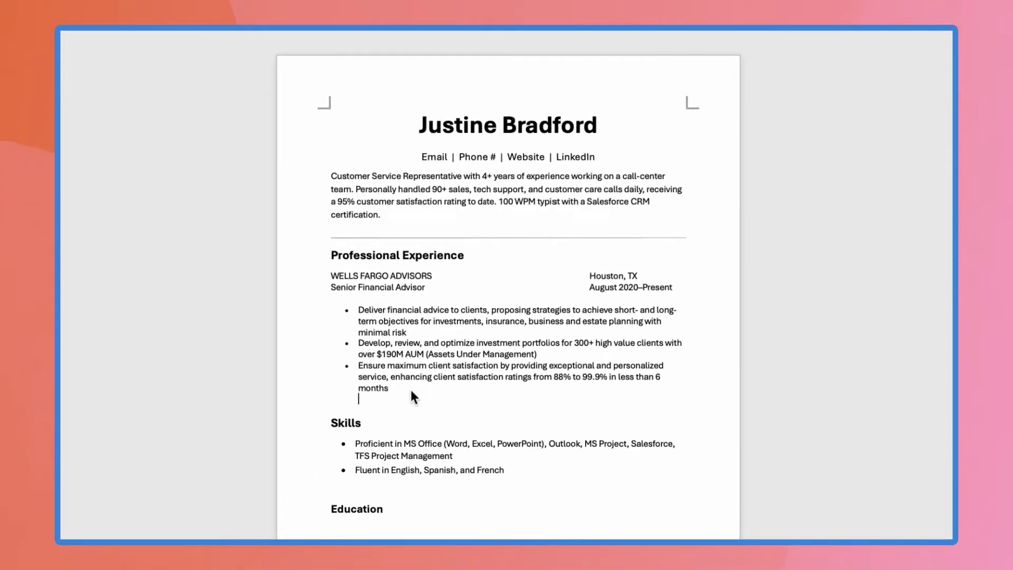
key("super+v")
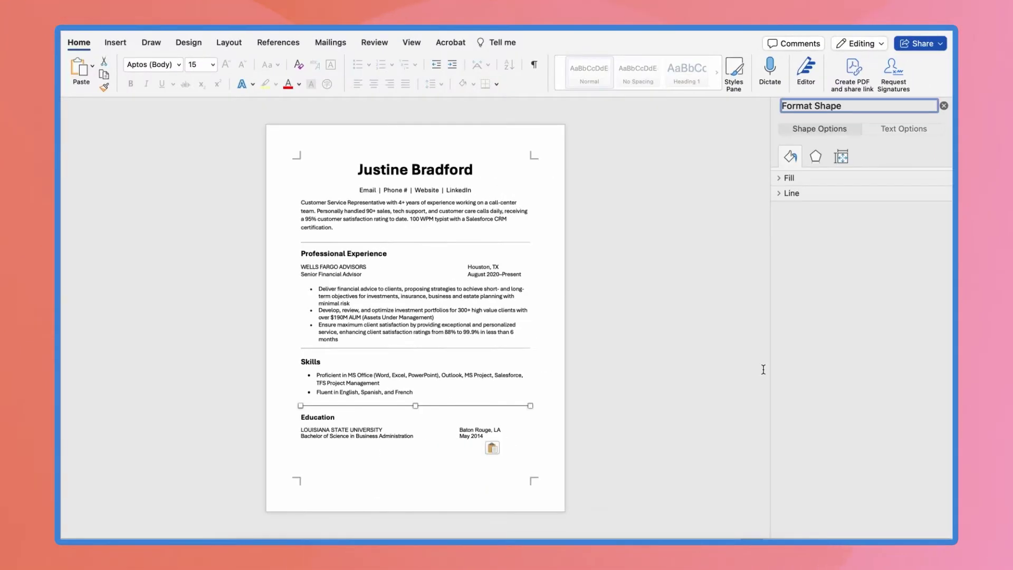
Make the divider line 2.5 pt thick and gold
left_click(780, 180)
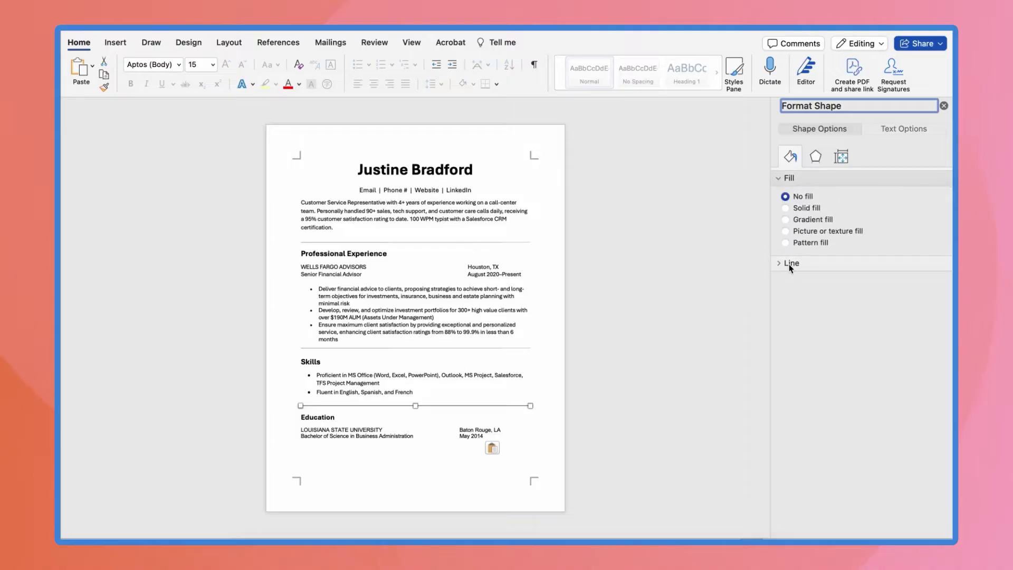
left_click(784, 263)
scroll(860, 317, "down", 5)
left_click(939, 357)
left_click(939, 357)
left_click(939, 356)
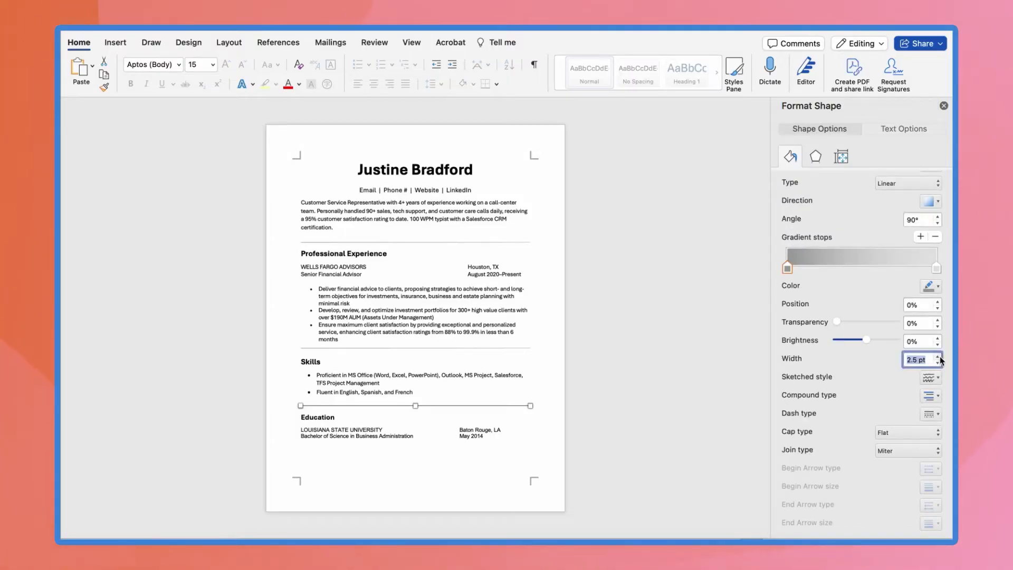
left_click(929, 287)
left_click(876, 403)
left_click(588, 448)
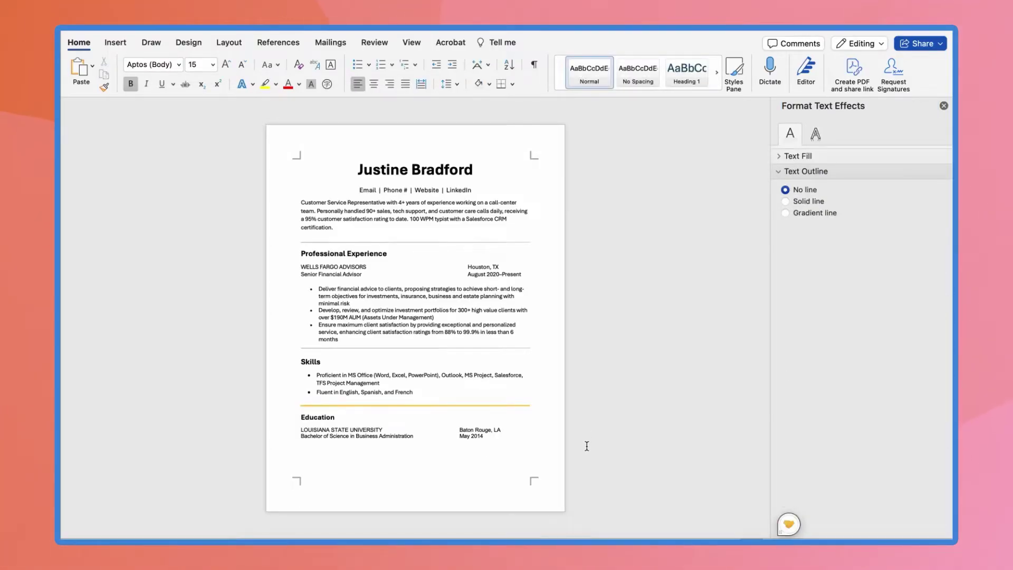
Switch another divider to a gradient line and bring up its gradient colours
left_click(495, 406)
left_click(785, 234)
left_click(931, 377)
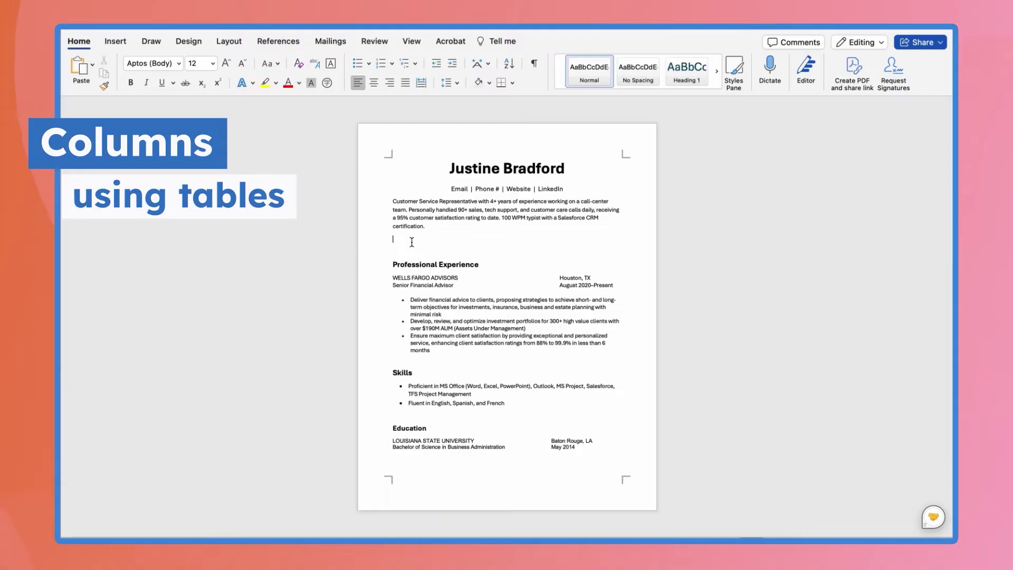
Insert a one-row, three-column table below the summary and drag the row taller
left_click(116, 41)
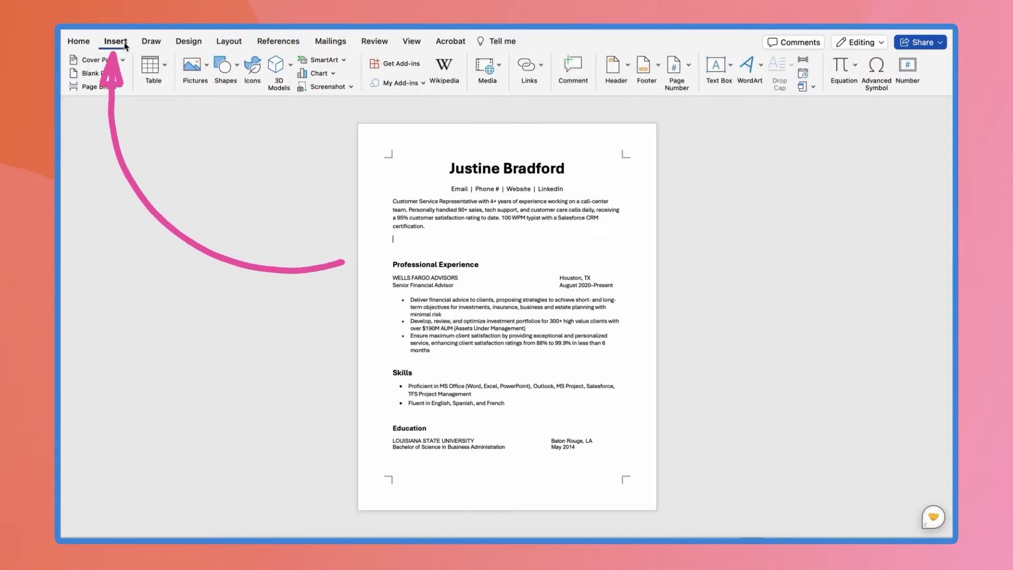
left_click(166, 67)
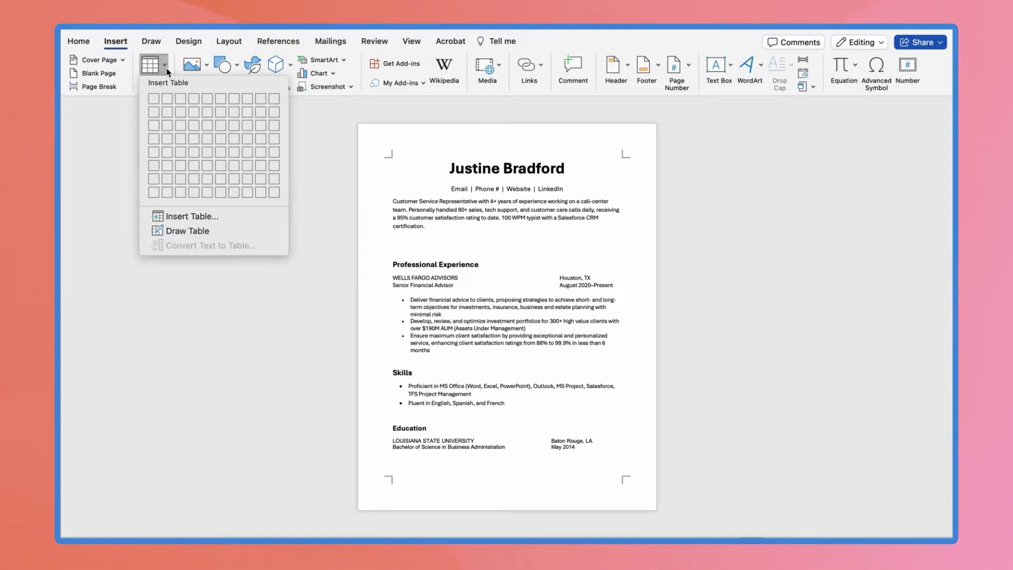
left_click(180, 101)
left_click_drag(493, 240, 494, 436)
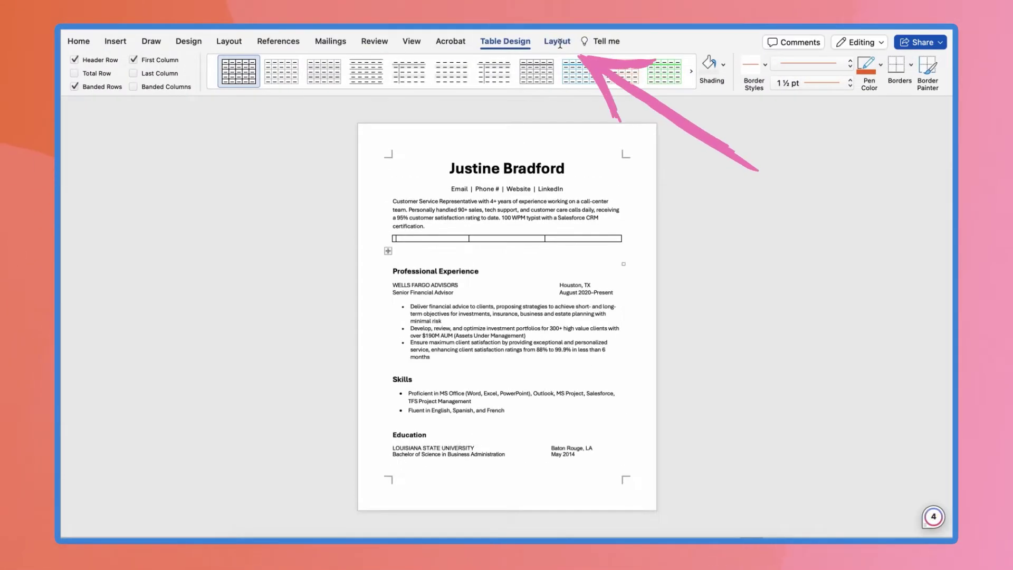
Set the row height to 5 cm, give borders a red pen colour, and narrow the middle column
left_click(557, 41)
double_click(543, 63)
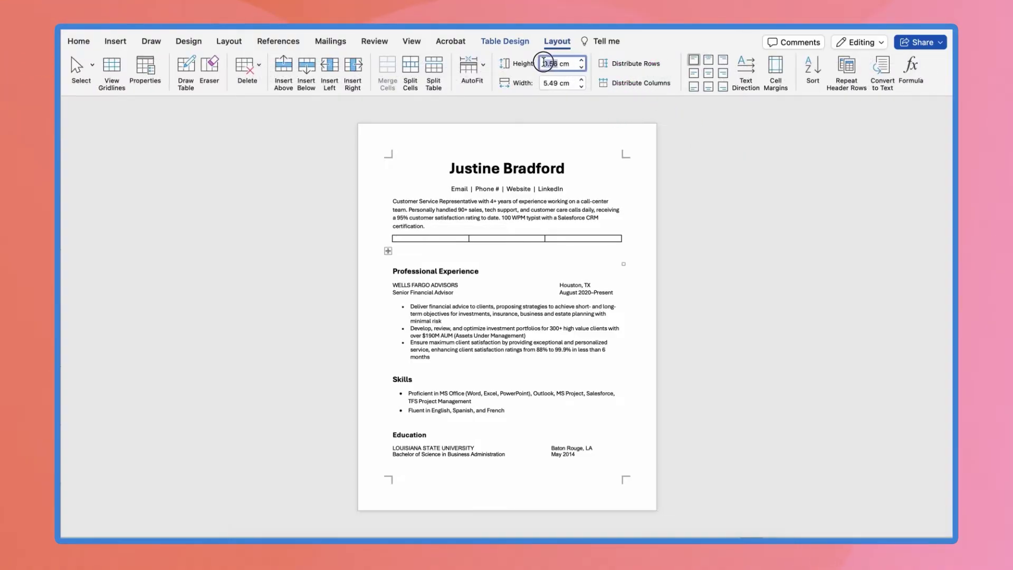
key("Return")
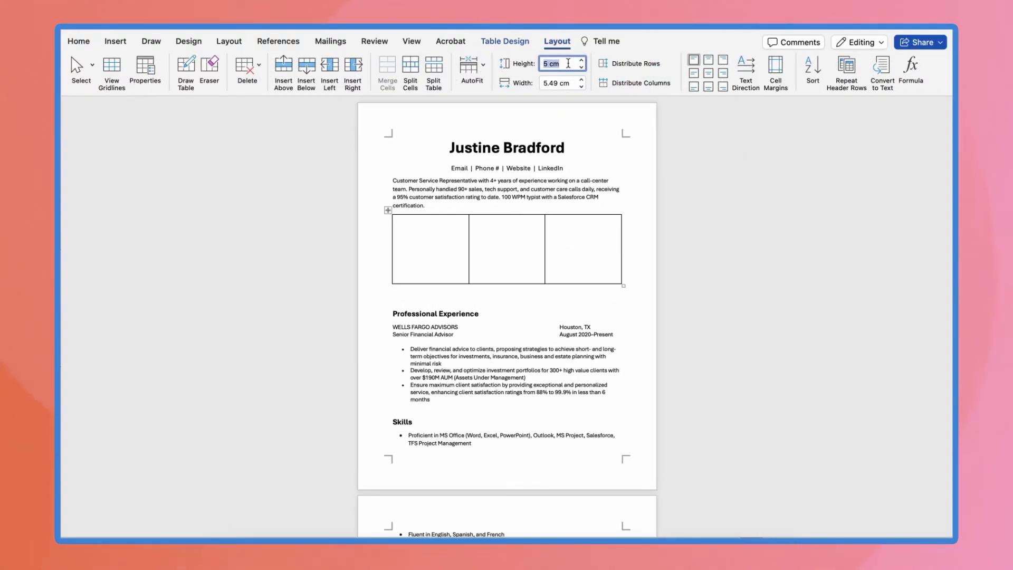
left_click(511, 42)
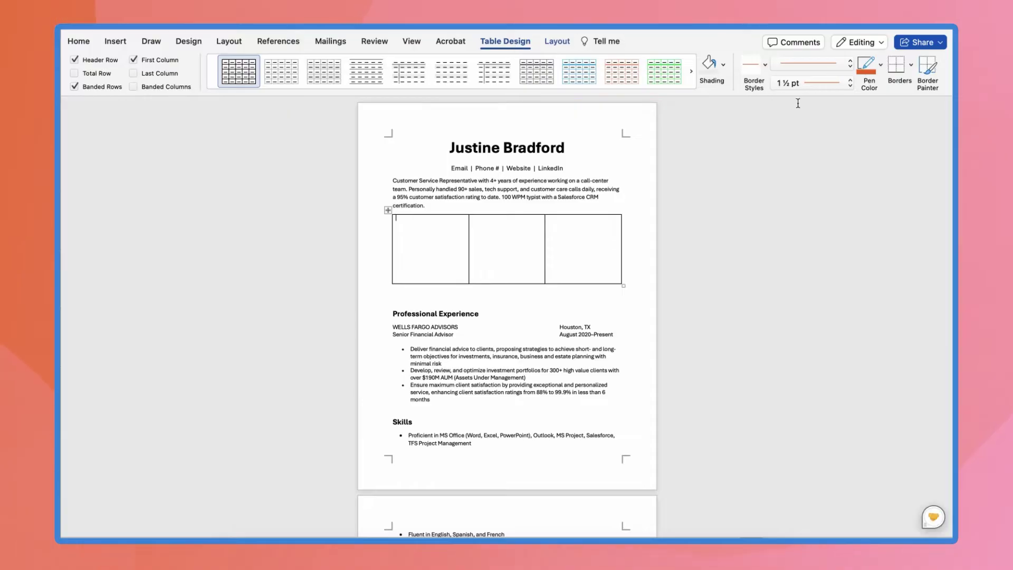
left_click(868, 81)
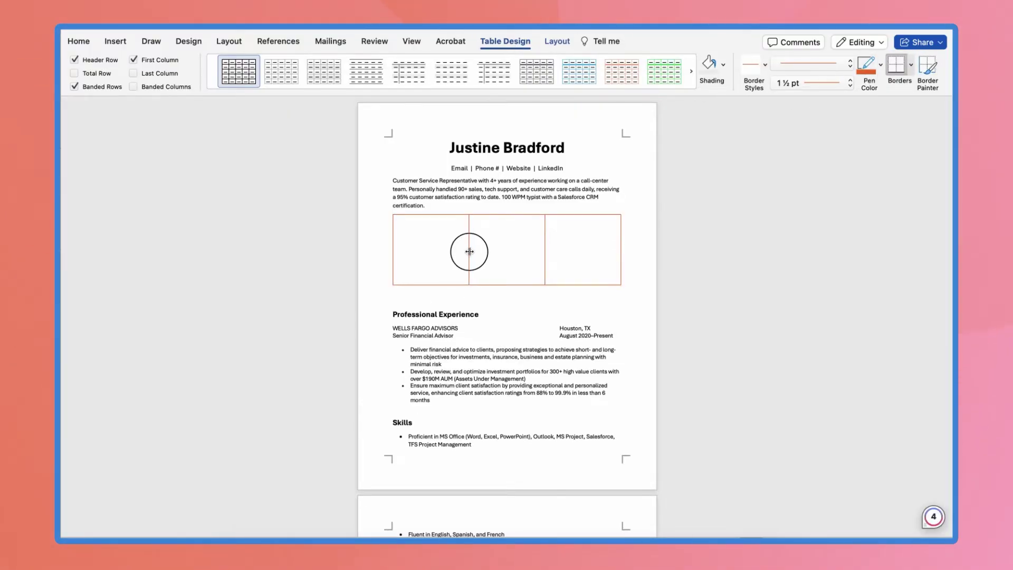
left_click_drag(517, 249, 479, 249)
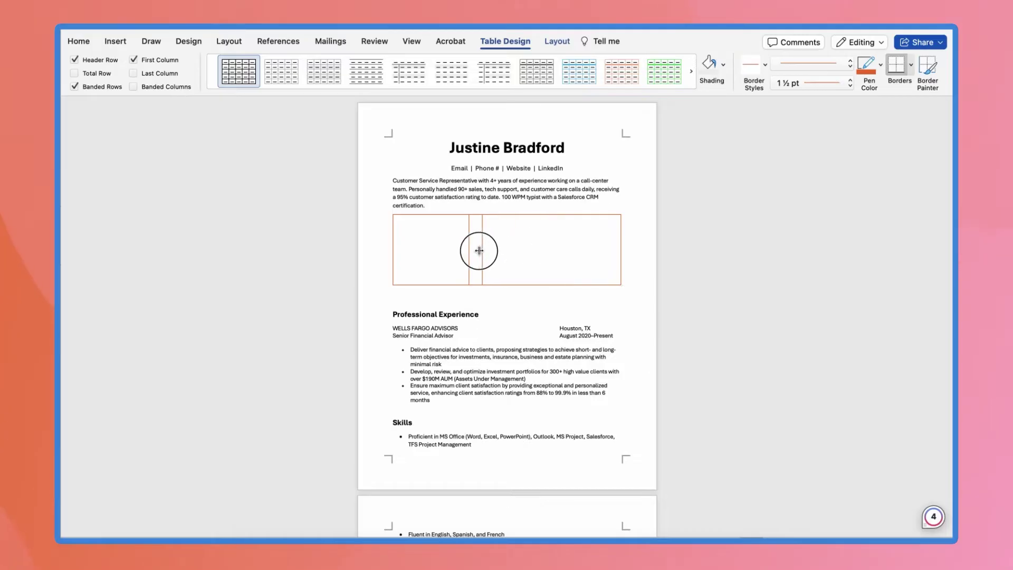
left_click_drag(508, 285, 498, 487)
Move Professional Experience into the right cell and Skills into the left cell
key("super+x")
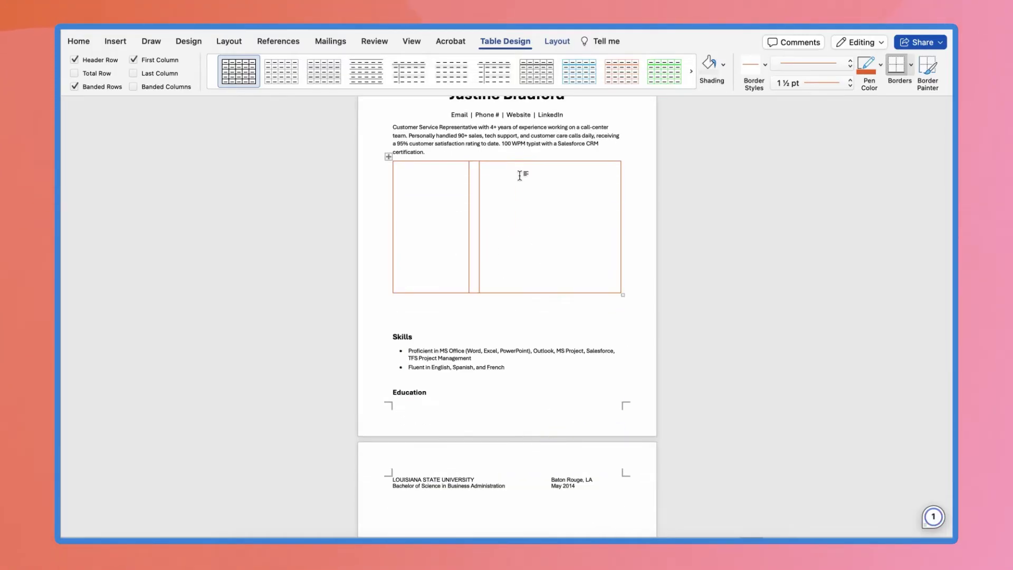
left_click(524, 173)
key("super+v")
left_click_drag(389, 340, 523, 371)
key("super+x")
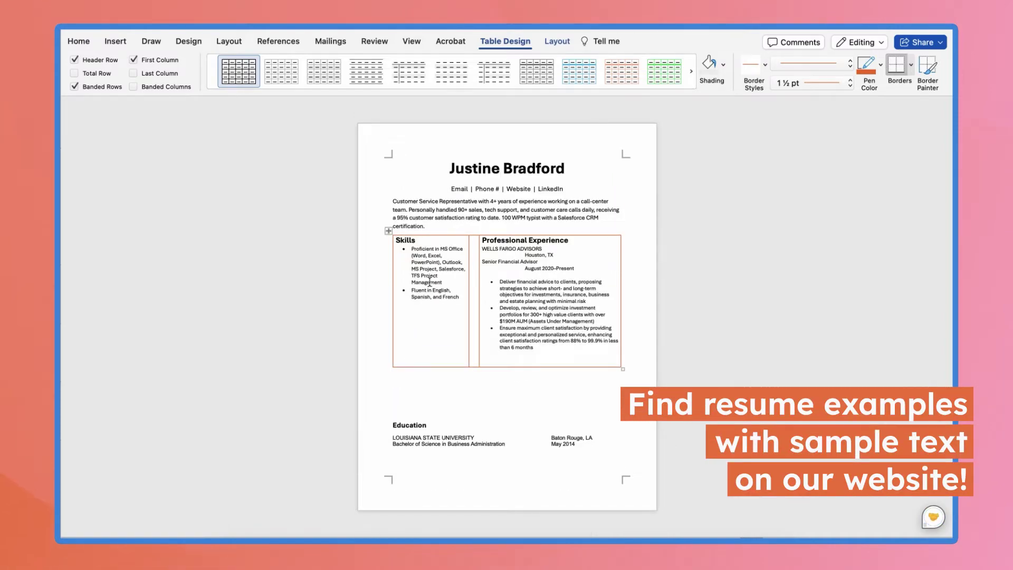
left_click(467, 307)
key("super+v")
Remove all table borders, then undo the table changes
left_click(382, 306)
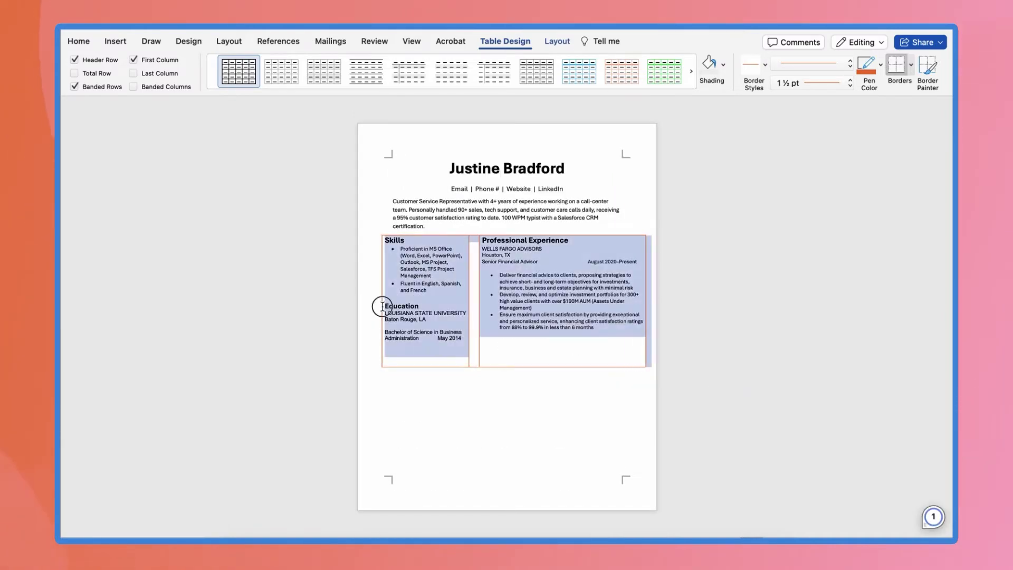
left_click(911, 64)
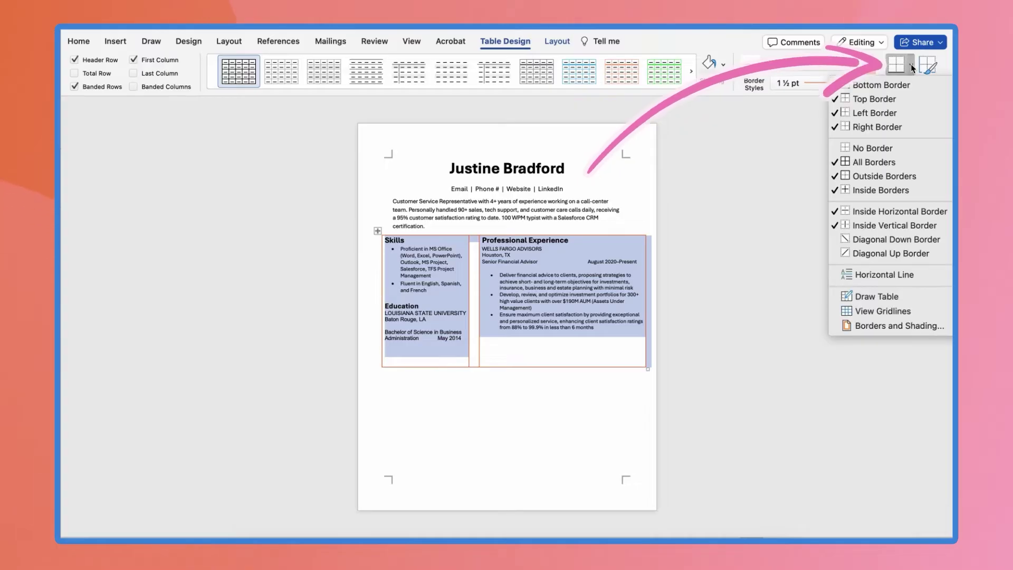
left_click(887, 153)
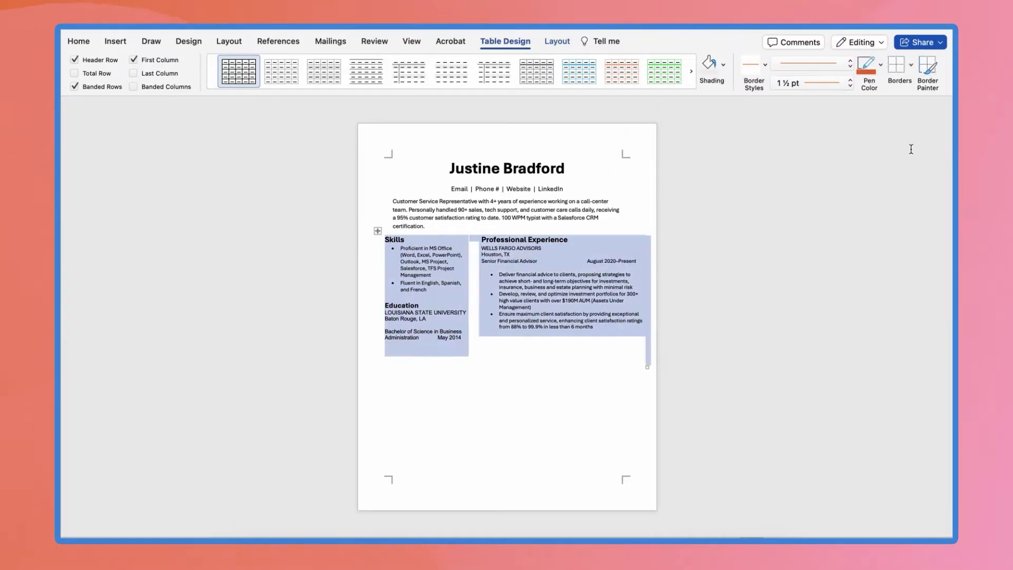
left_click(581, 225)
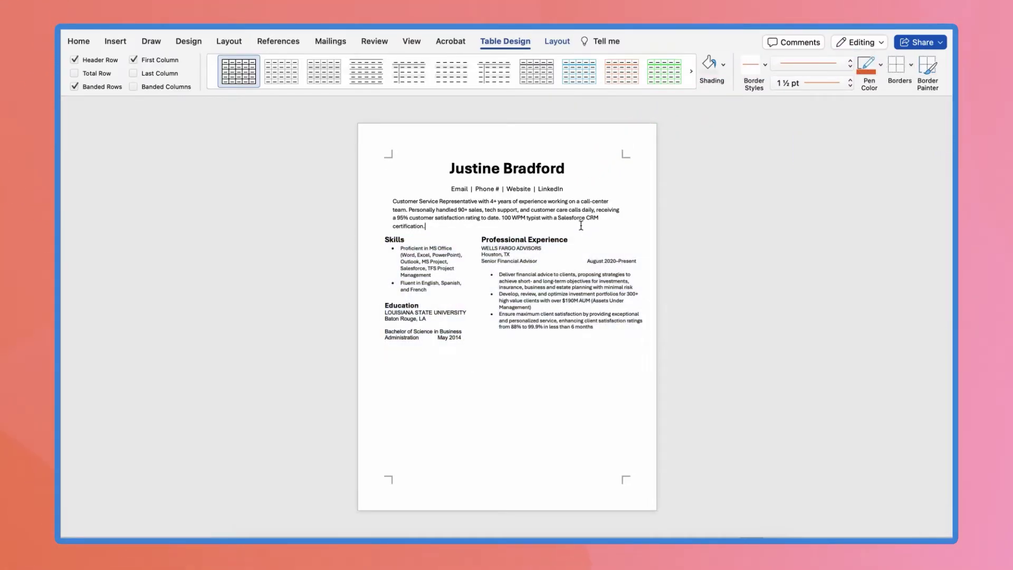
key("super+z")
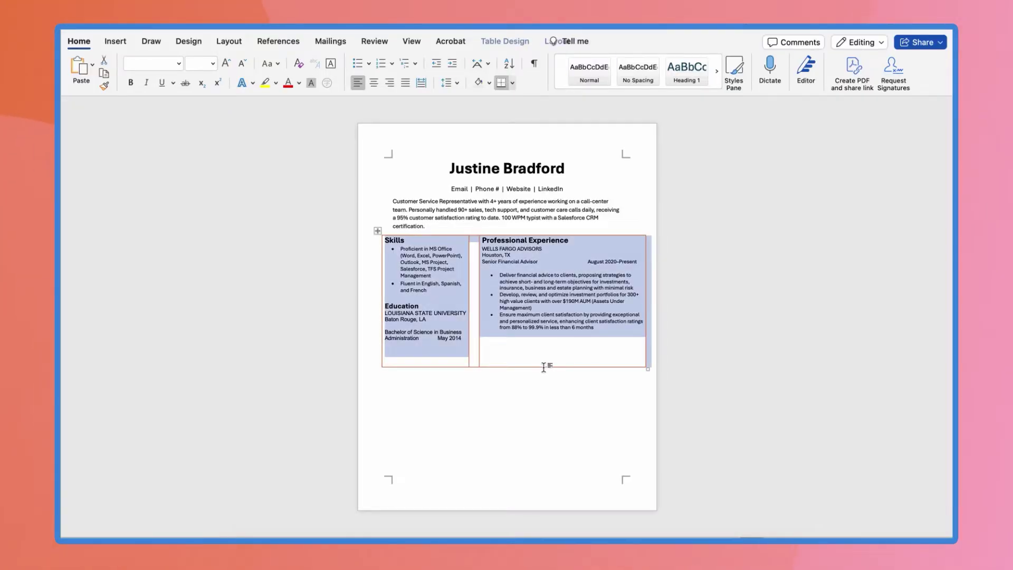
key("super+z")
key("super+z")
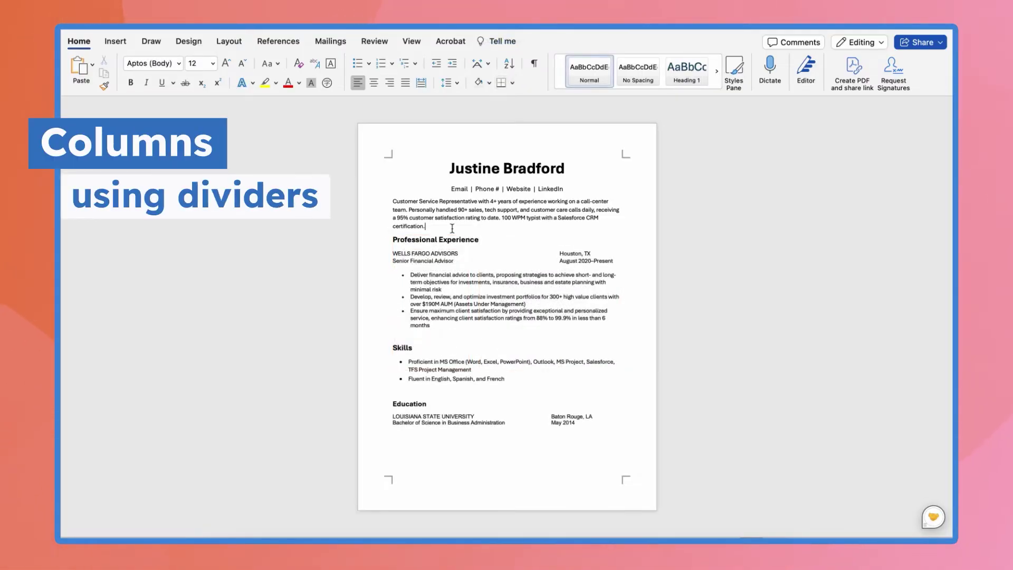
Insert a lorem ipsum placeholder block after the summary and split it into two columns
key("Return")
key("Return")
key("Return")
key("Return")
key("Return")
key("Return")
key("Return")
key("Return")
key("Return")
key("Return")
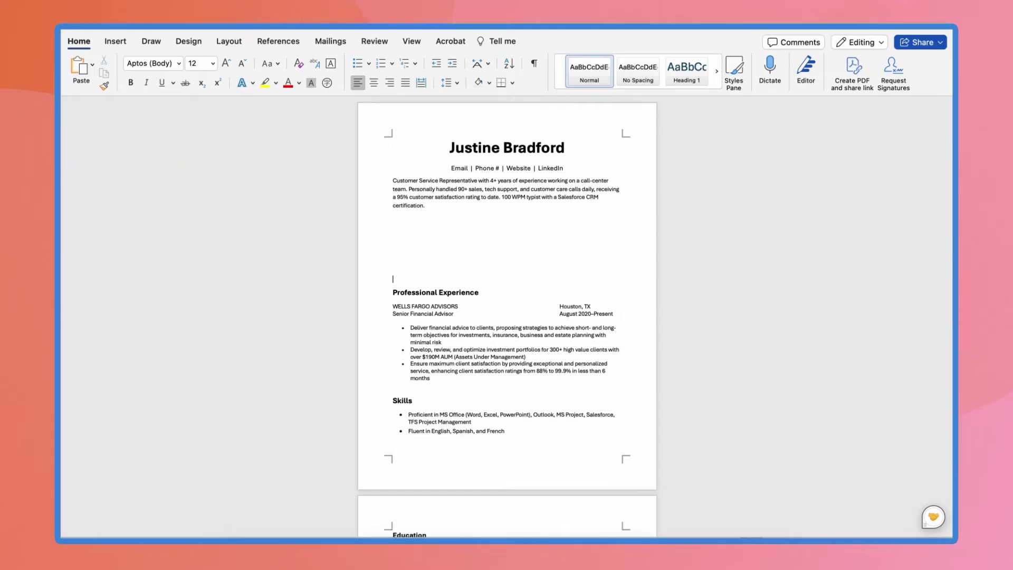
key("super+v")
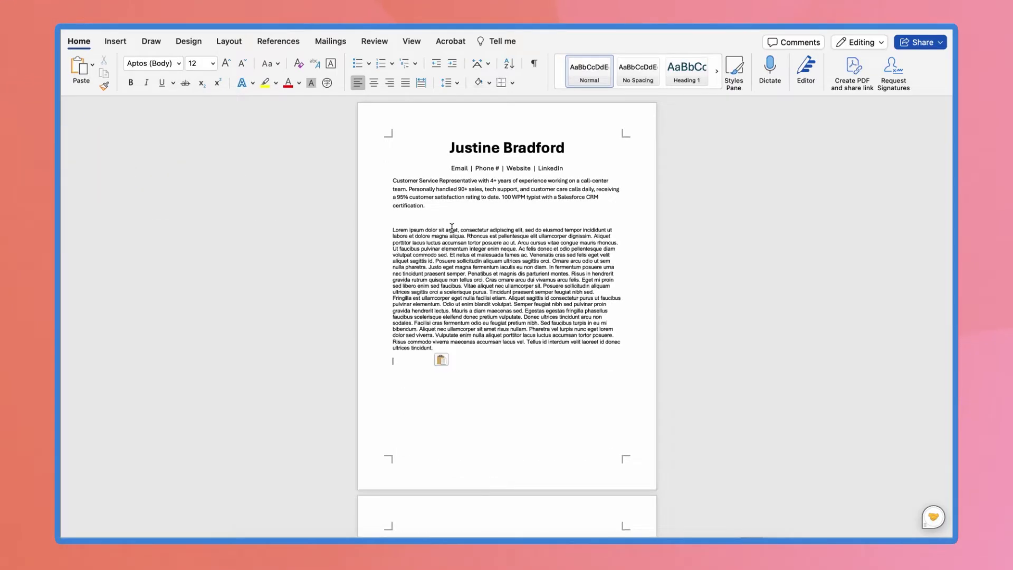
left_click_drag(448, 349, 392, 230)
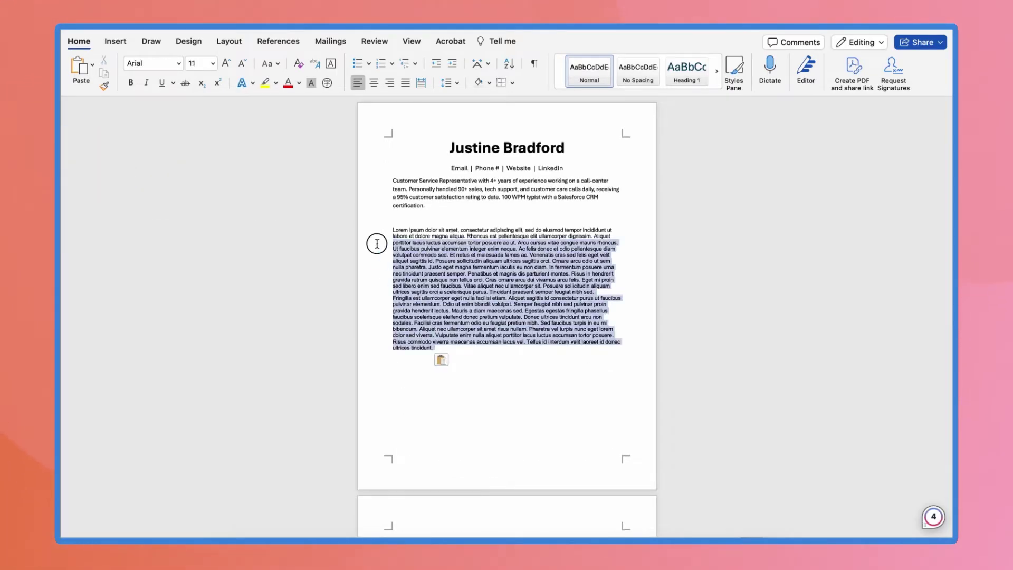
left_click(222, 41)
left_click(209, 66)
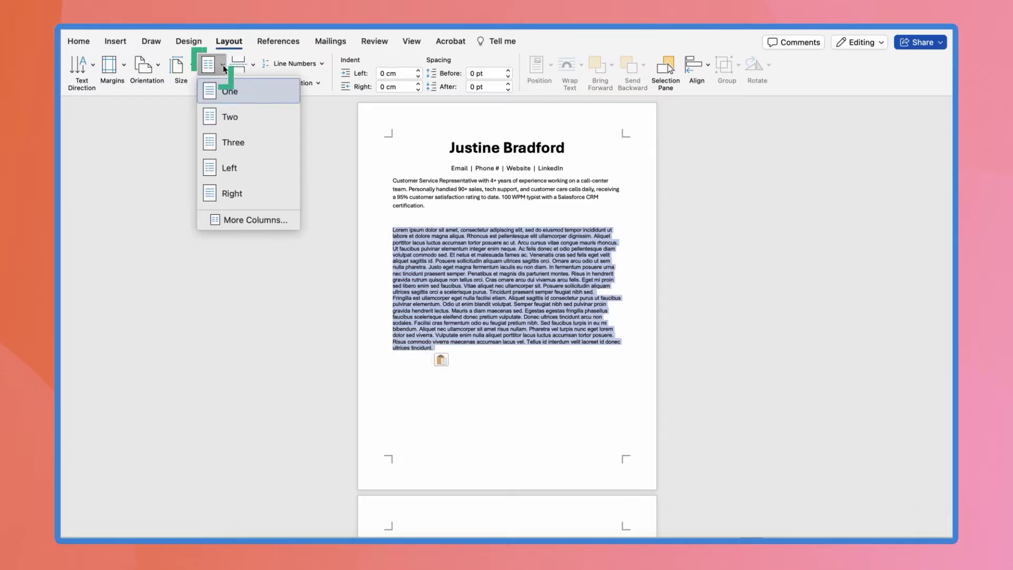
left_click(242, 123)
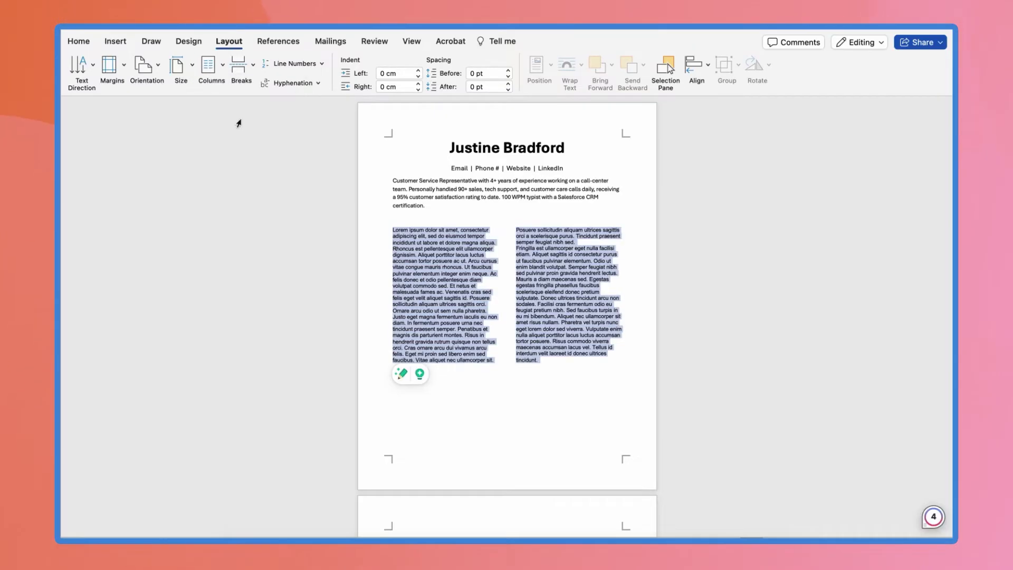
In More Columns, set 2 columns with a line between them
left_click(217, 65)
left_click(248, 221)
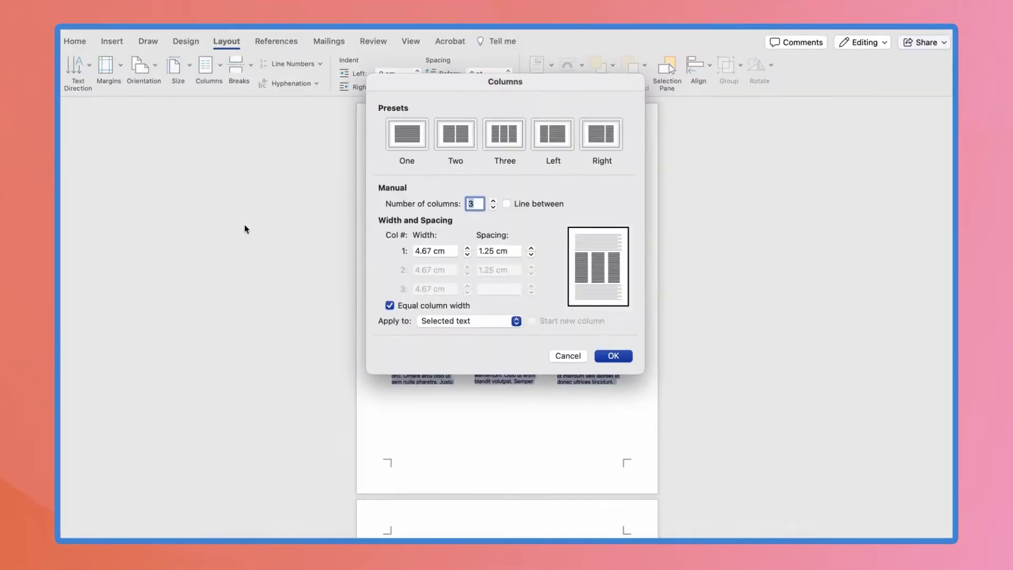
left_click(493, 200)
left_click(492, 200)
left_click(493, 200)
left_click(493, 201)
left_click(492, 200)
left_click(492, 200)
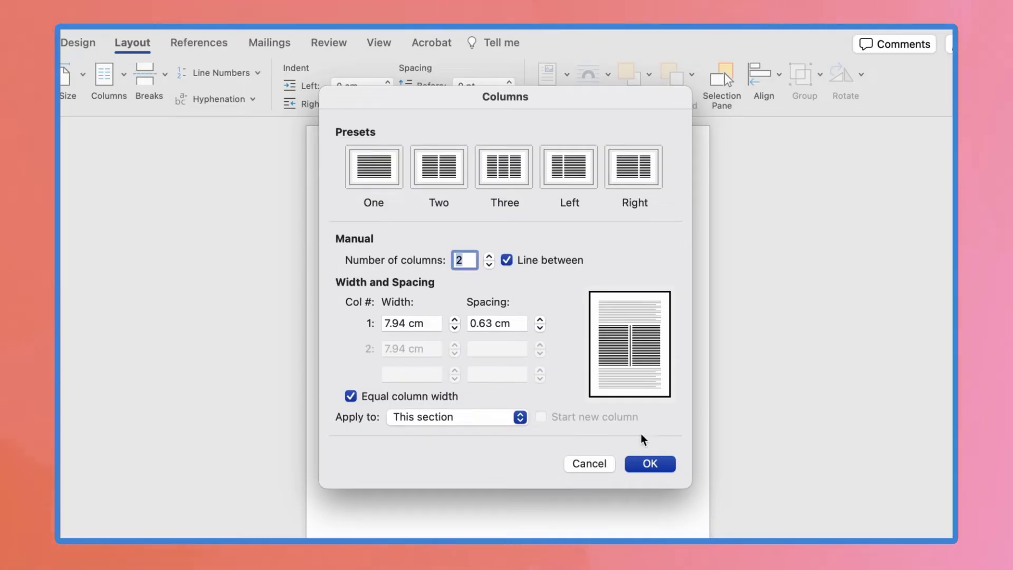
left_click(649, 464)
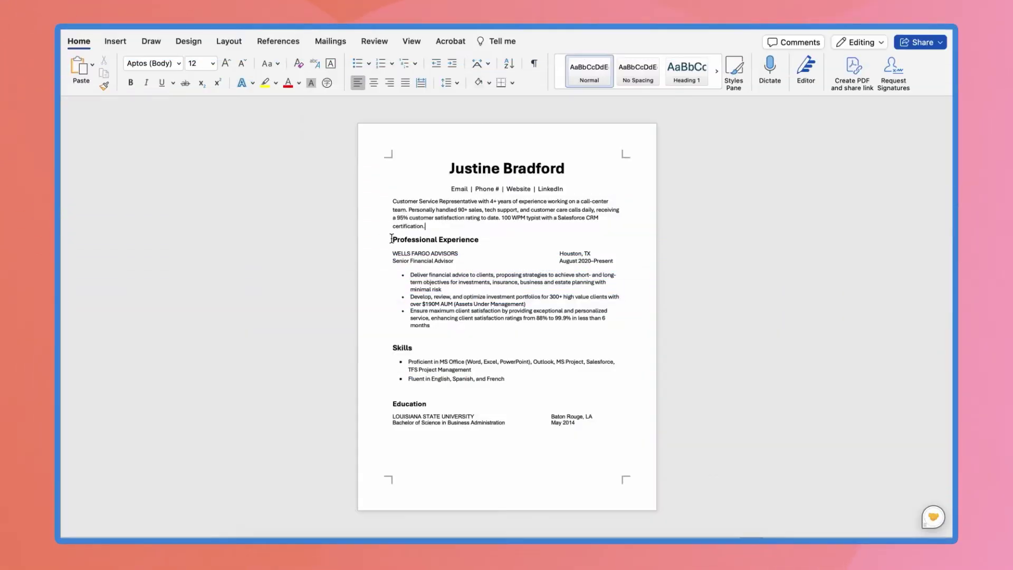
Give the Professional Experience heading 8 pt spacing after
left_click_drag(394, 240, 443, 248)
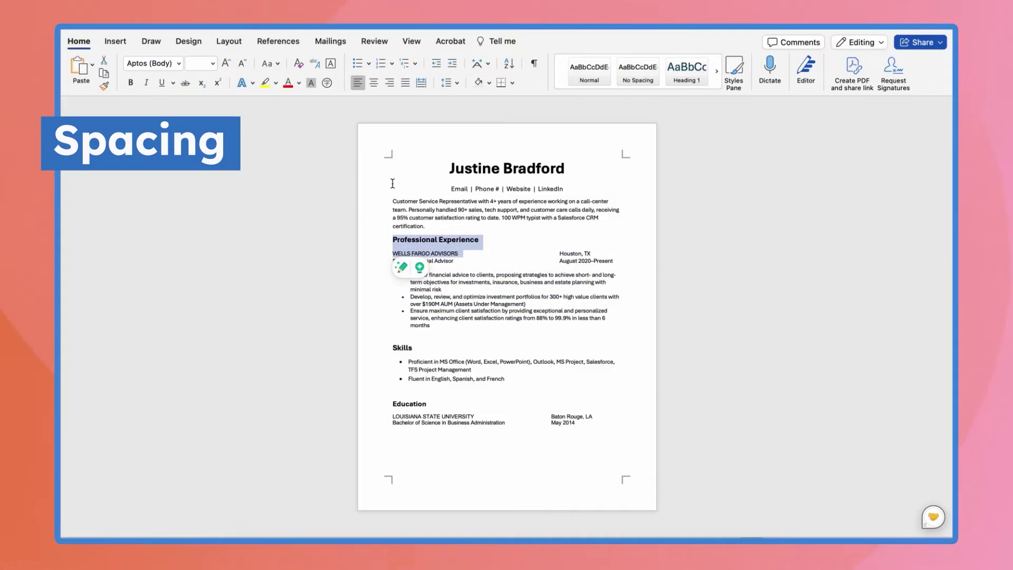
left_click(233, 45)
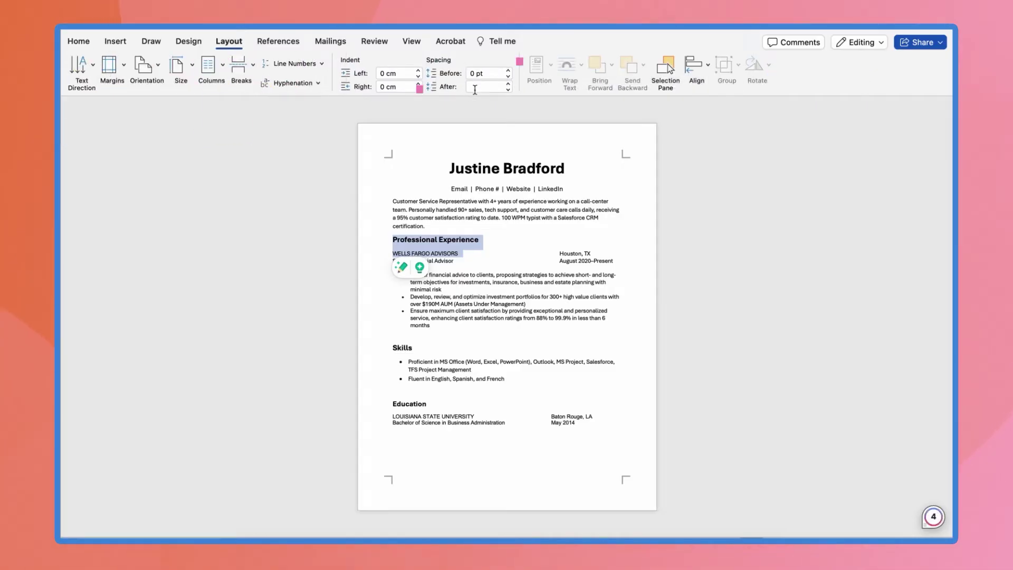
type("5")
key("Return")
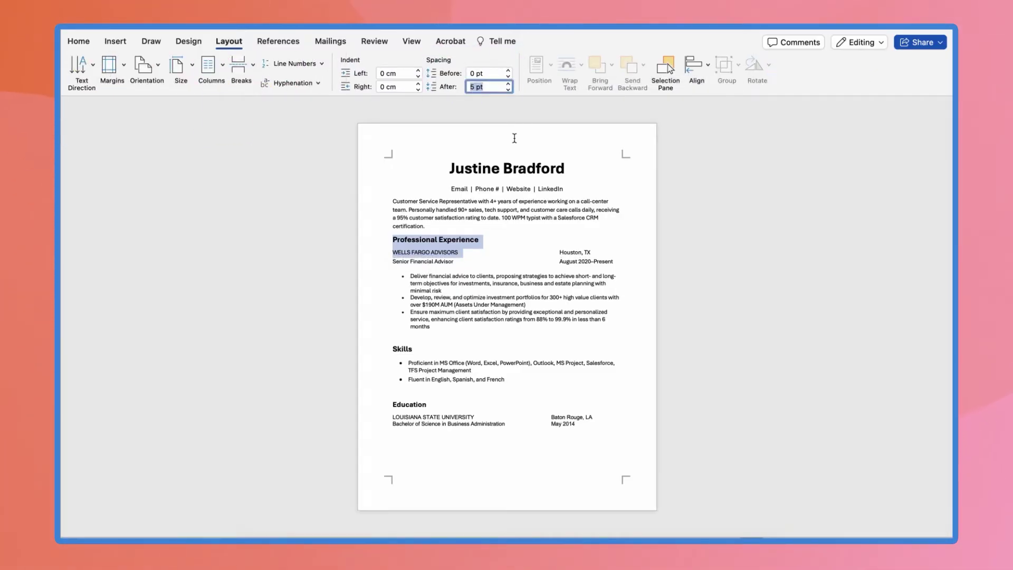
type("8")
key("Return")
left_click(405, 405)
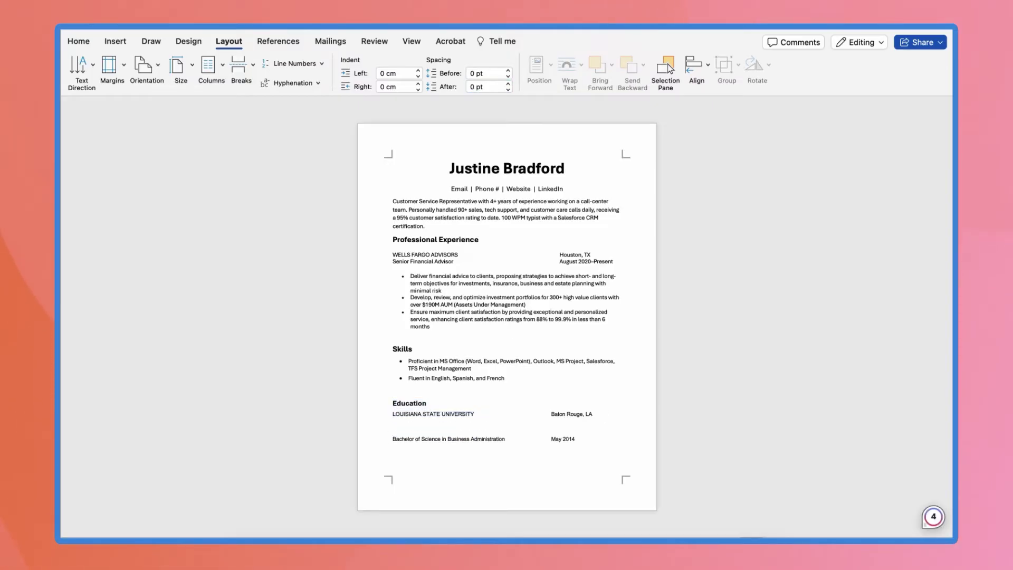
Remove the blank line in Education and move the section above Professional Experience
key("BackSpace")
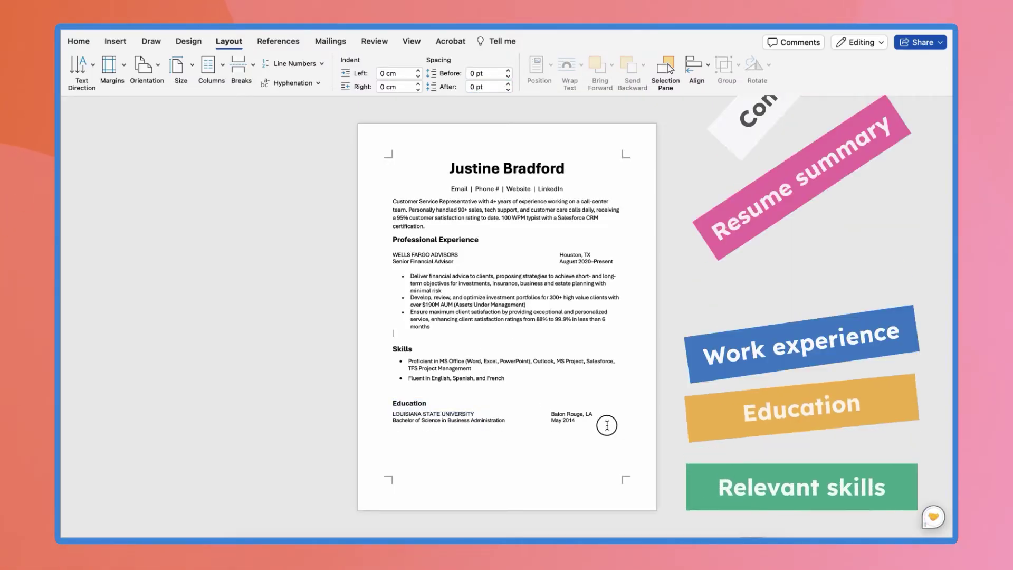
left_click_drag(606, 425, 398, 404)
key("ctrl+c")
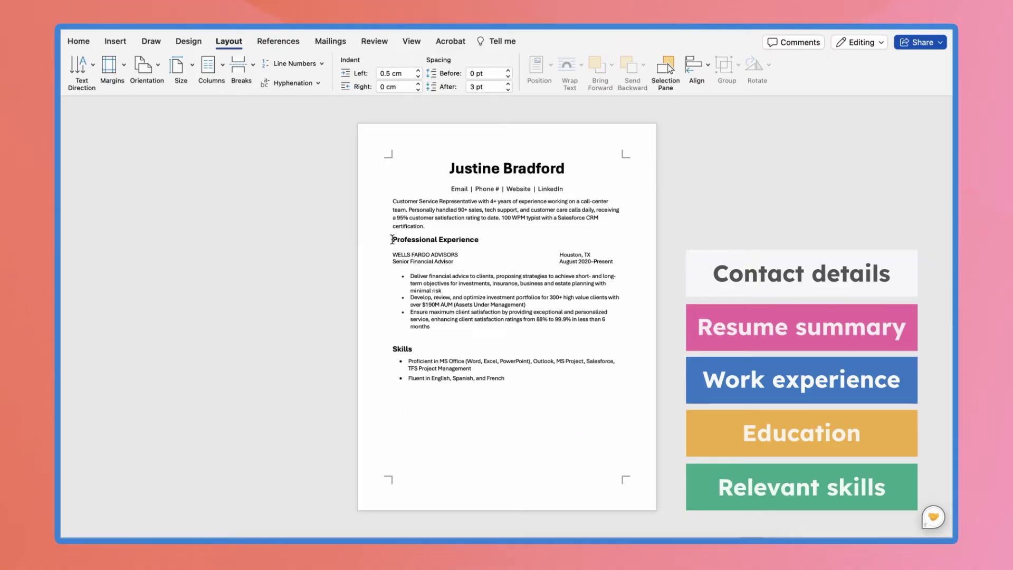
left_click(392, 240)
key("Return")
key("Return")
key("Return")
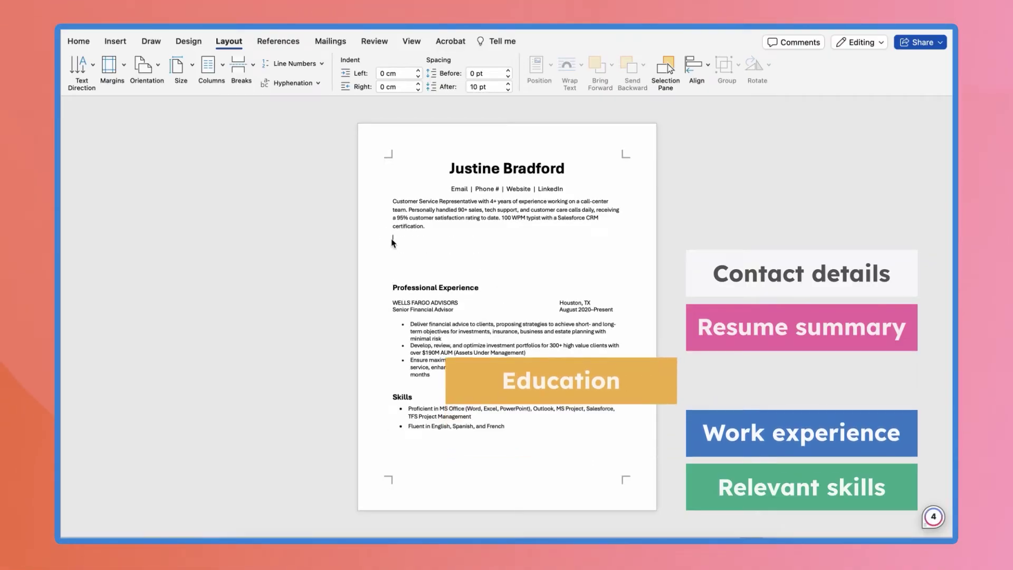
key("ctrl+v")
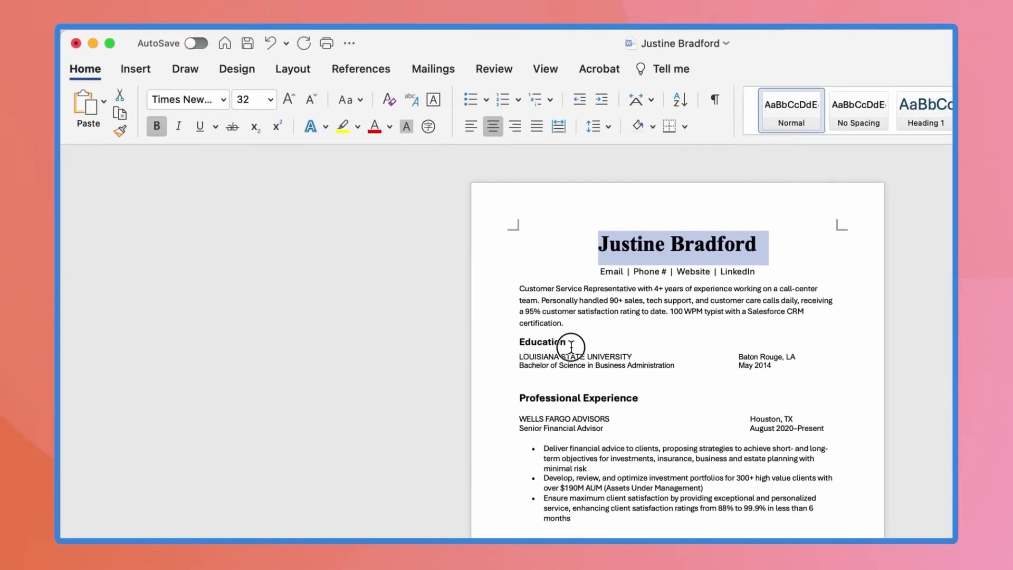
Select the Education heading
left_click_drag(429, 239, 390, 242)
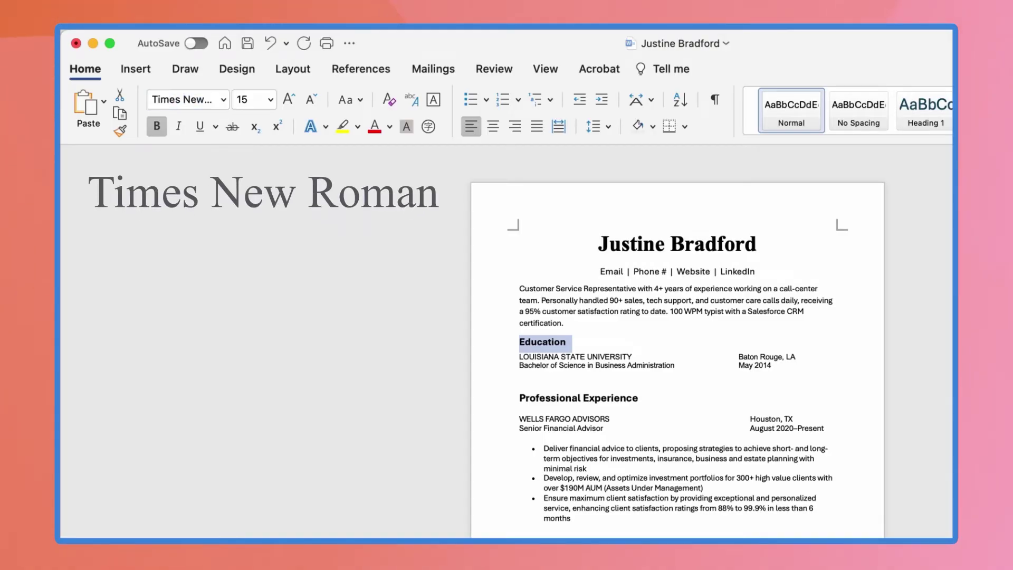
Select the Education entry lines for restyling
left_click_drag(491, 367, 491, 355)
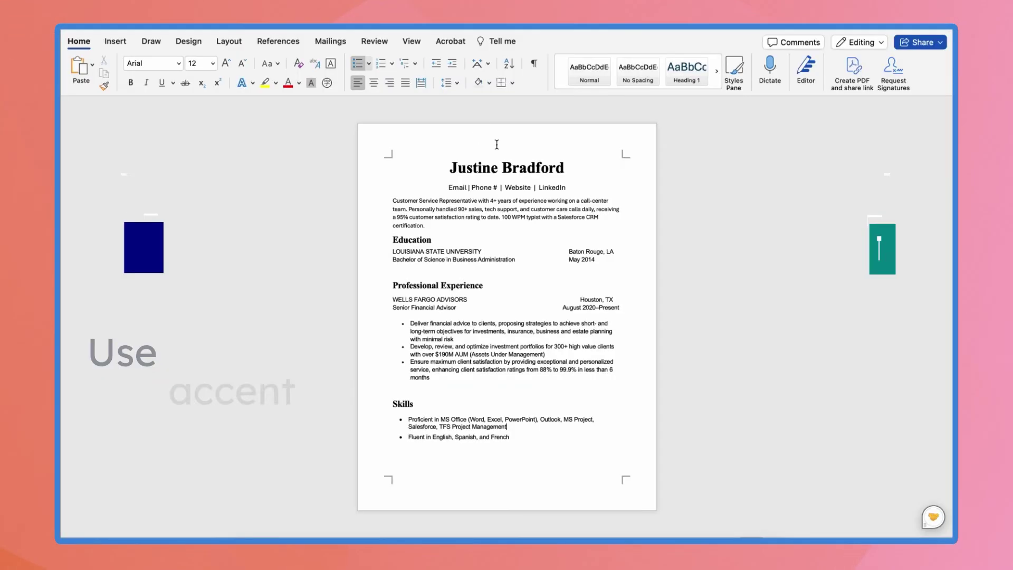
Colour the name at the top with a custom teal shade from More Colors
triple_click(507, 168)
left_click(299, 83)
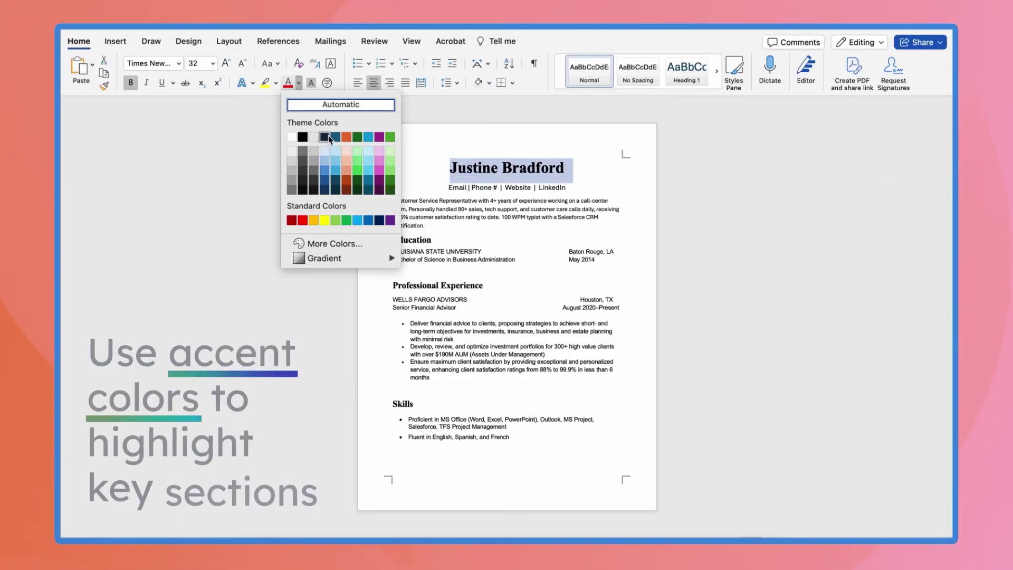
left_click(325, 190)
left_click(434, 240)
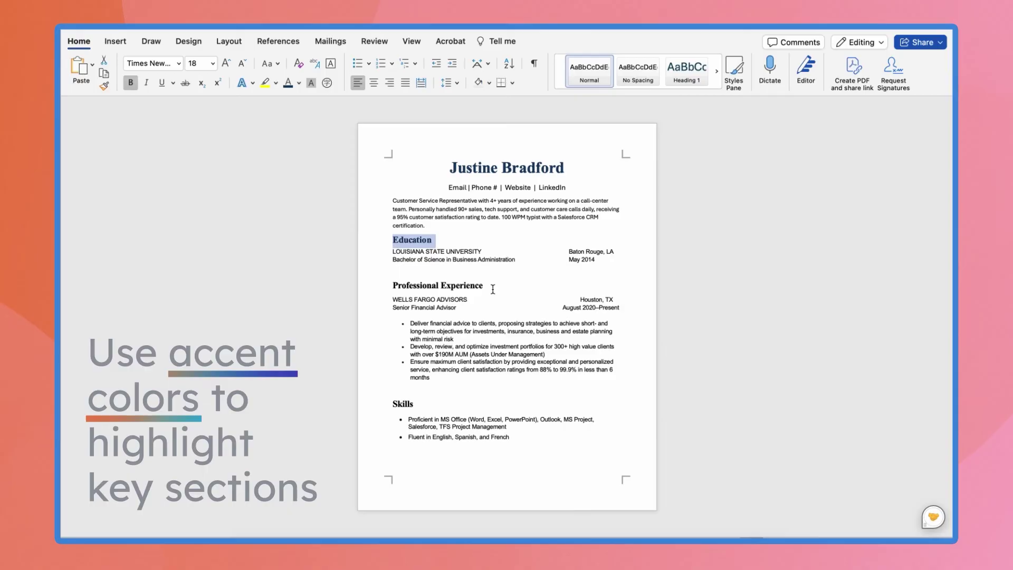
double_click(403, 404)
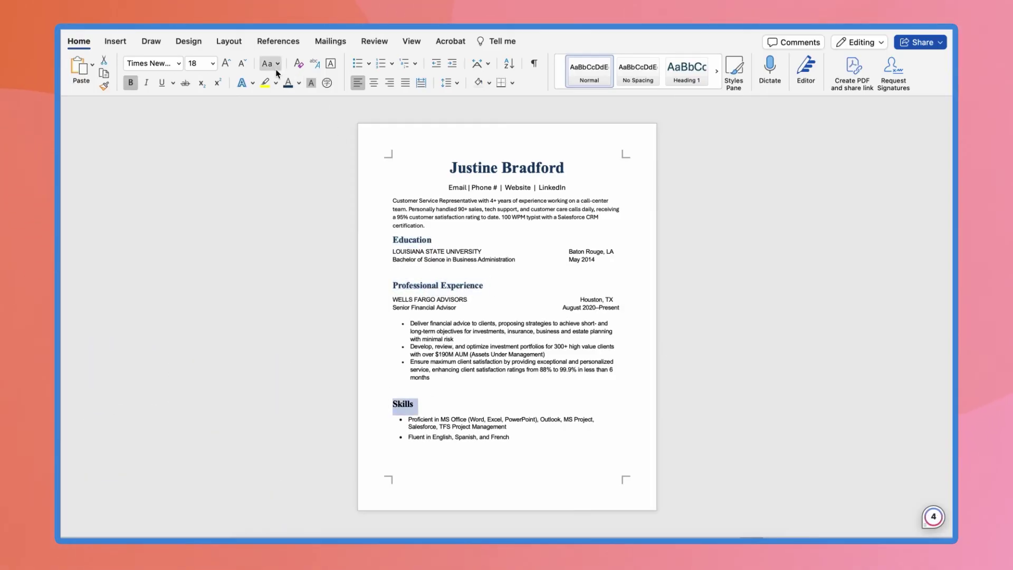
left_click(300, 83)
left_click(325, 274)
left_click_drag(543, 94, 235, 159)
left_click(228, 273)
left_click(235, 376)
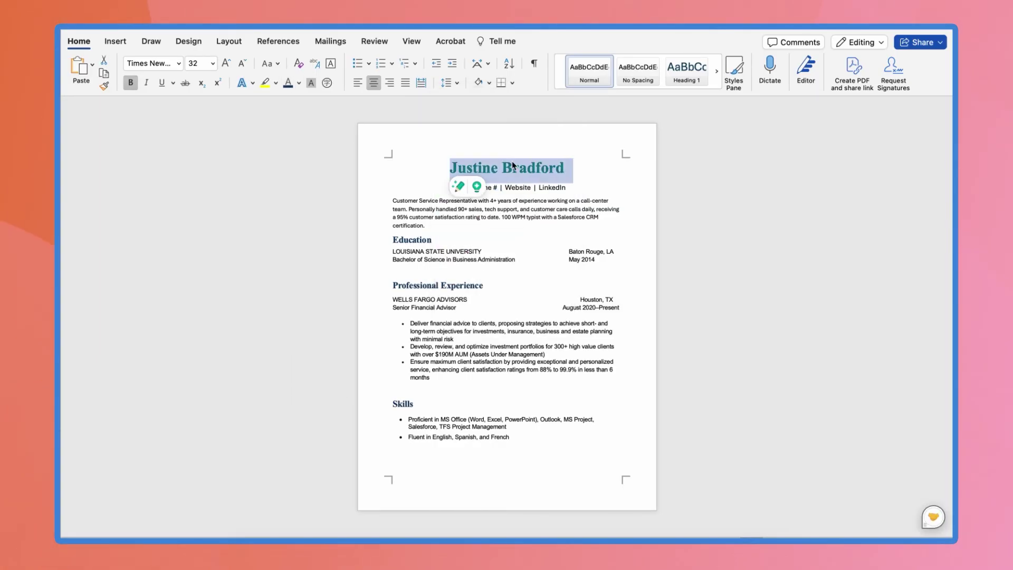
Apply the same teal to the Education and Skills headings
double_click(412, 240)
left_click(299, 83)
left_click(291, 253)
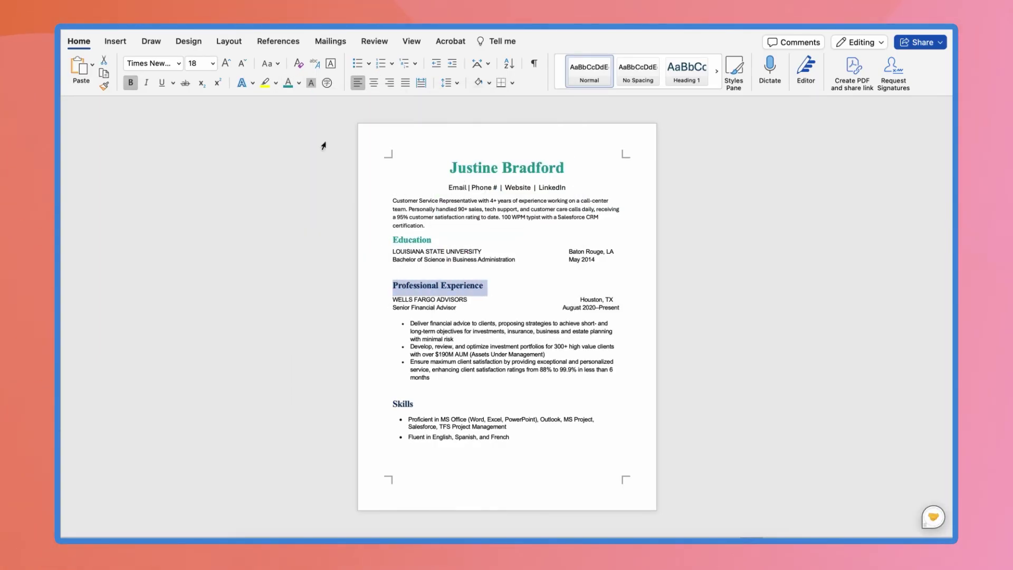
left_click(406, 405)
left_click(285, 85)
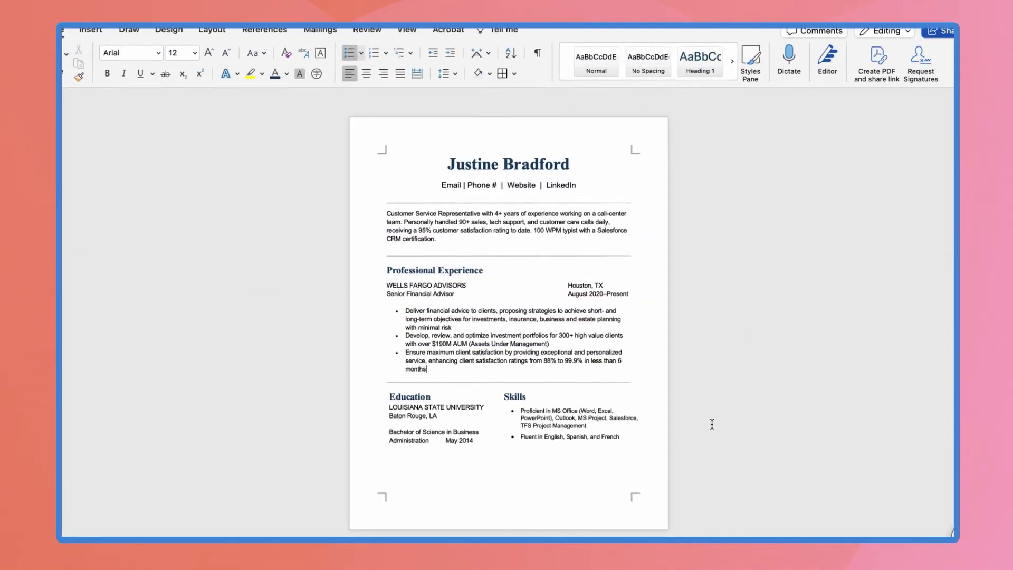
Save a PDF copy of the resume with '-r' appended to the file name
scroll(507, 285, "down", 5)
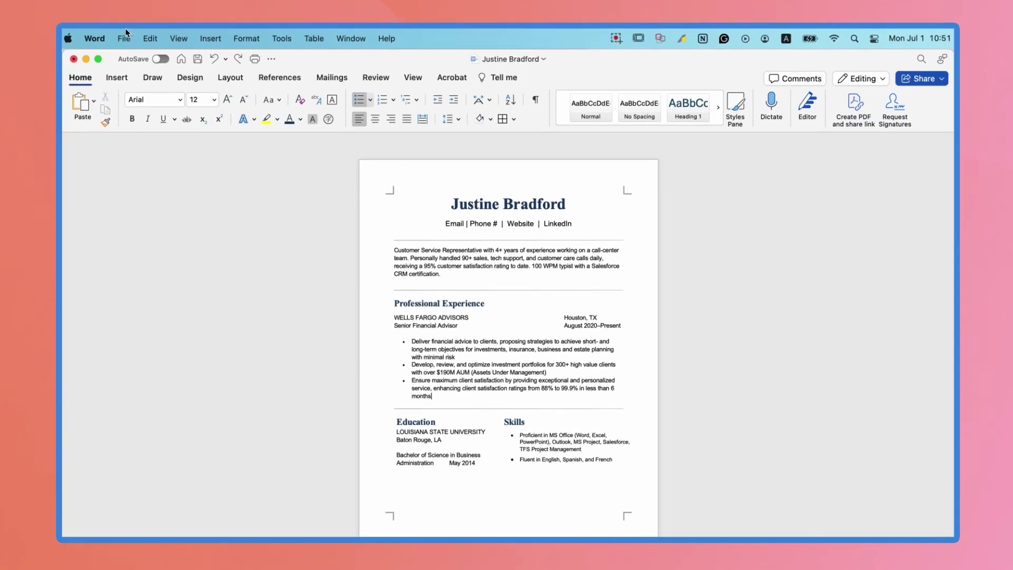
left_click(125, 33)
left_click(171, 147)
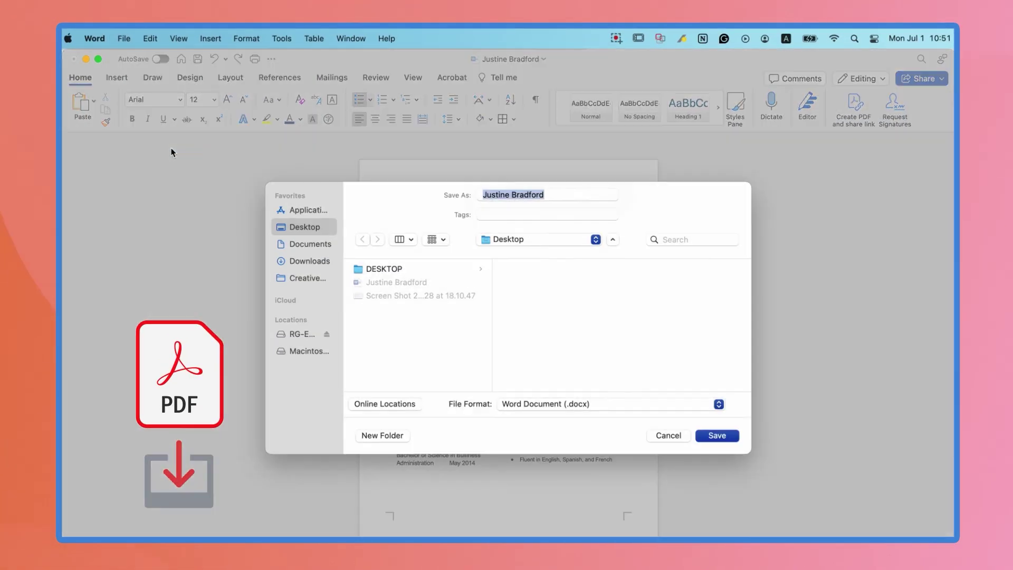
left_click(719, 404)
left_click(577, 502)
key("Right")
type("-r")
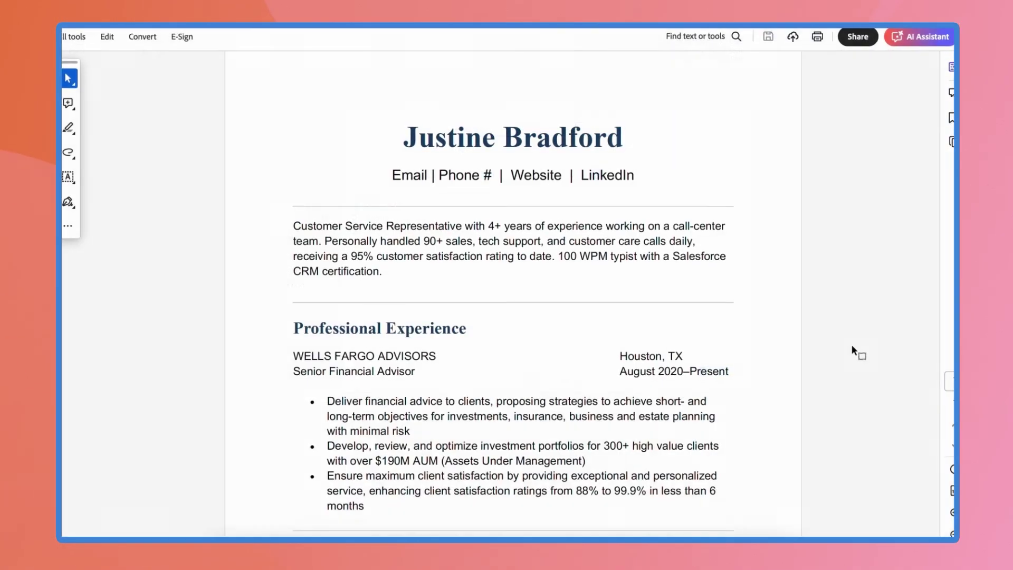
scroll(849, 338, "down", 2)
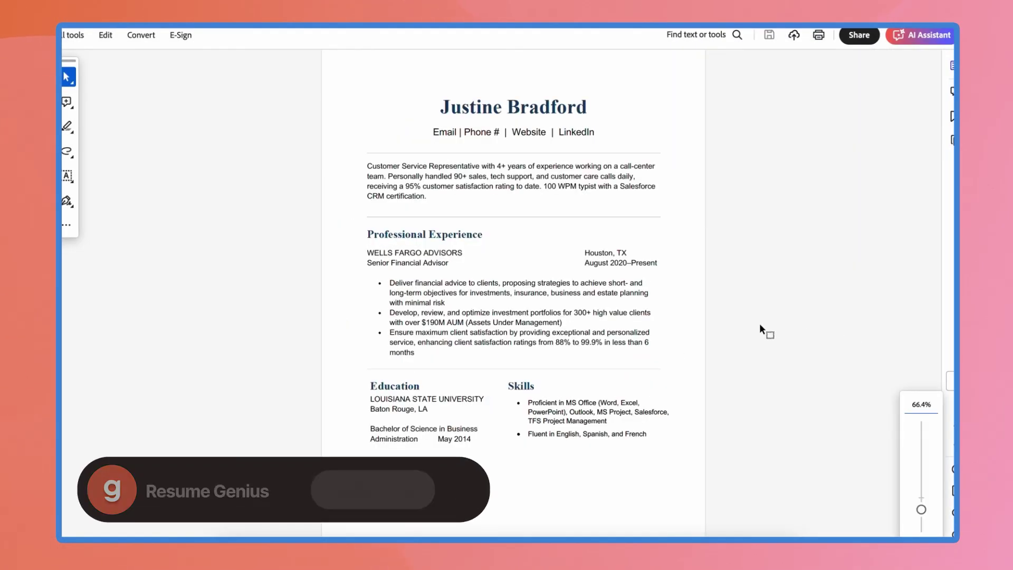